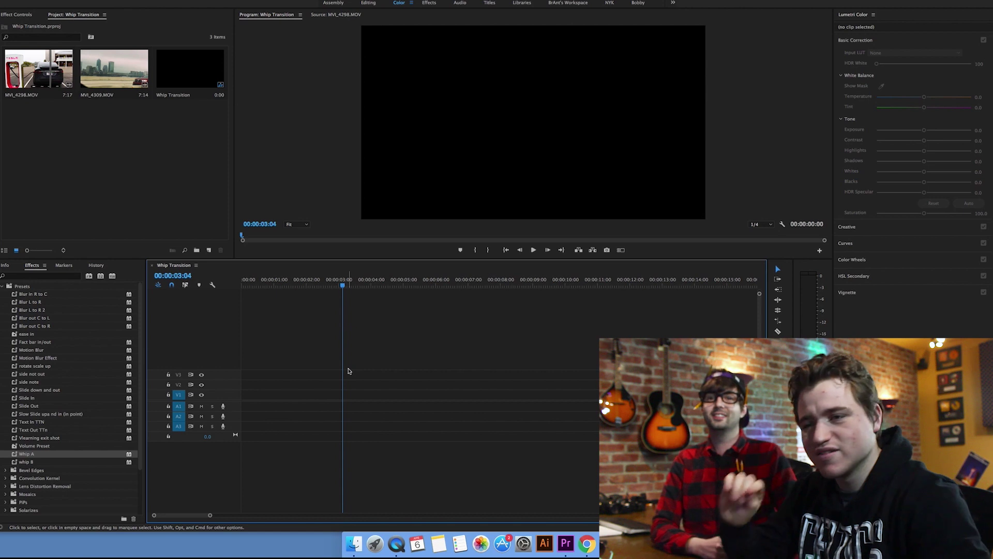
Add MVI_4298.MOV to V1 and MVI_4309.MOV to V2 in the Whip Transition sequence, with MVI_4309.MOV at the sequence start.
{"action": "left_click", "coordinate": [3, 287]}
{"action": "left_click", "coordinate": [33, 88]}
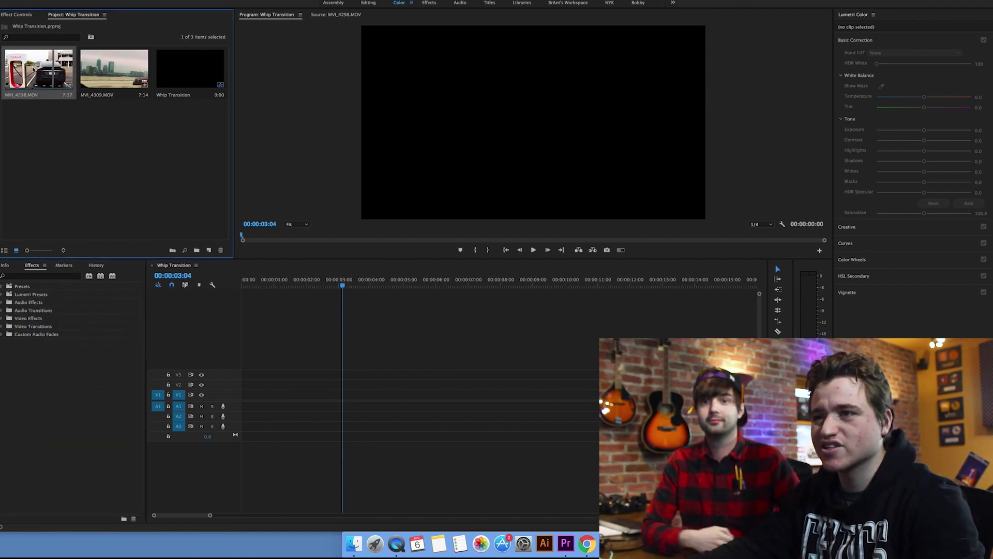
{"action": "left_click_drag", "start_coordinate": [32, 88], "coordinate": [414, 398]}
{"action": "left_click_drag", "start_coordinate": [114, 70], "coordinate": [243, 389]}
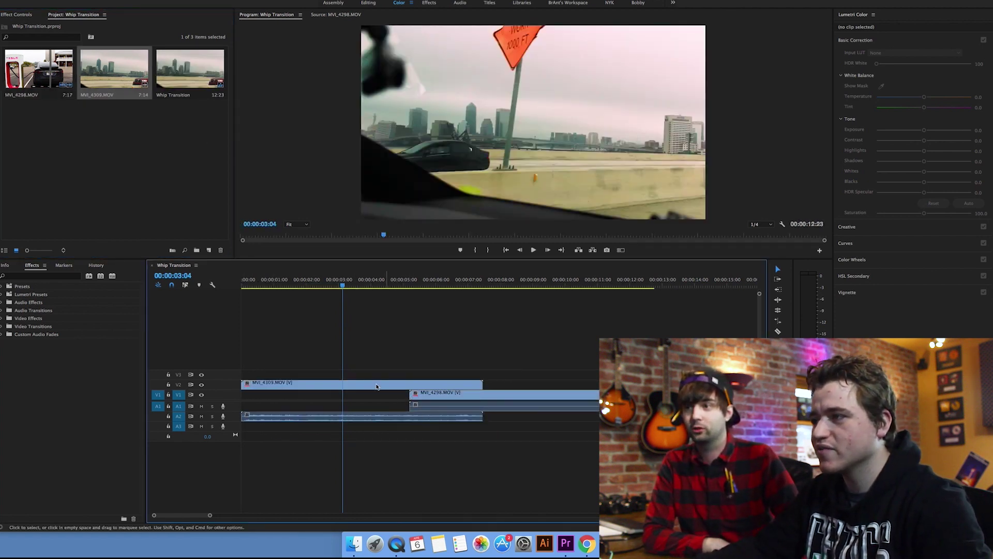
Arrange the clips end to end on V1, with MVI_4309.MOV first and MVI_4298.MOV directly after it.
{"action": "left_click_drag", "start_coordinate": [384, 285], "coordinate": [457, 286]}
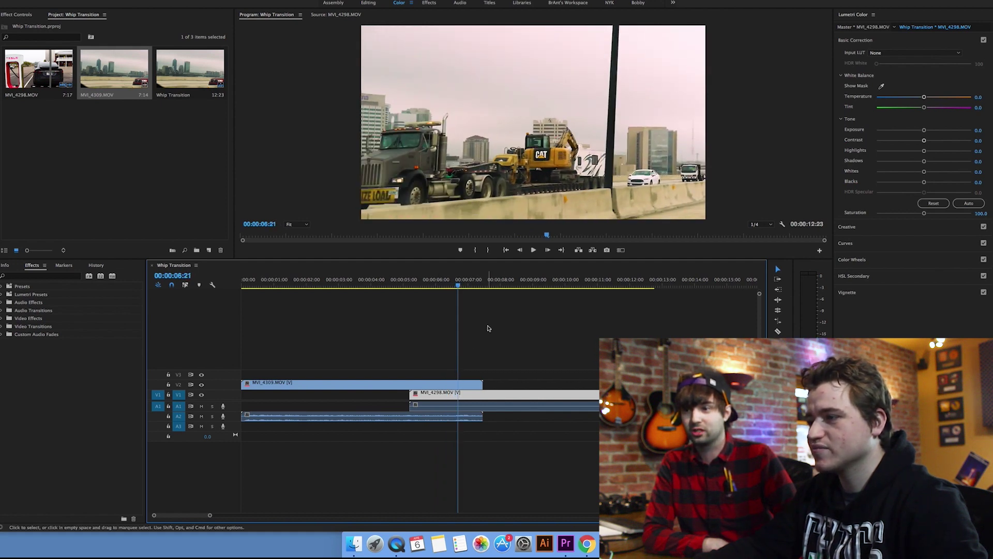
{"action": "left_click", "coordinate": [510, 393]}
{"action": "left_click_drag", "start_coordinate": [510, 393], "coordinate": [583, 393]}
{"action": "left_click_drag", "start_coordinate": [461, 365], "coordinate": [425, 410]}
Check the footage on both sides of the cut between the two clips and save the project.
{"action": "left_click_drag", "start_coordinate": [517, 282], "coordinate": [554, 282]}
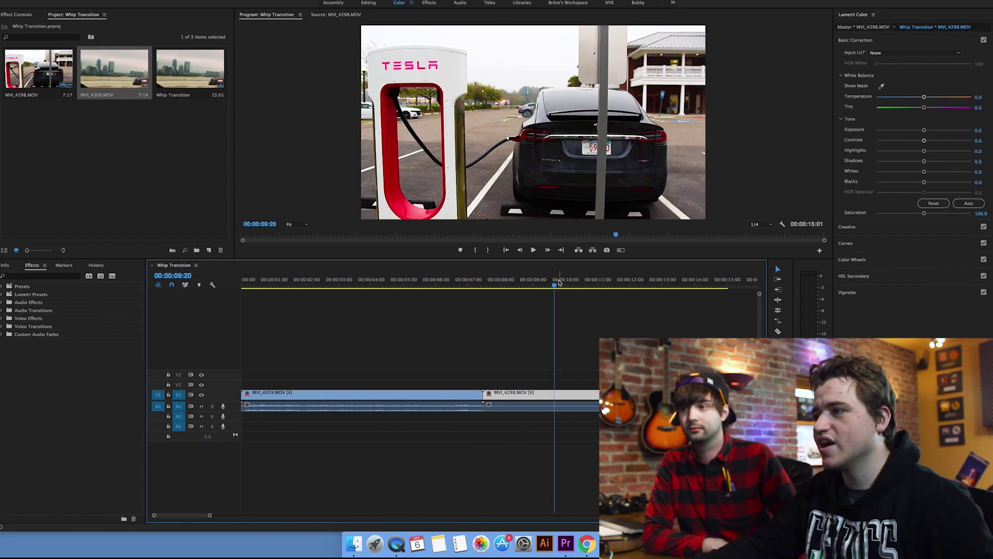
{"action": "left_click", "coordinate": [474, 282]}
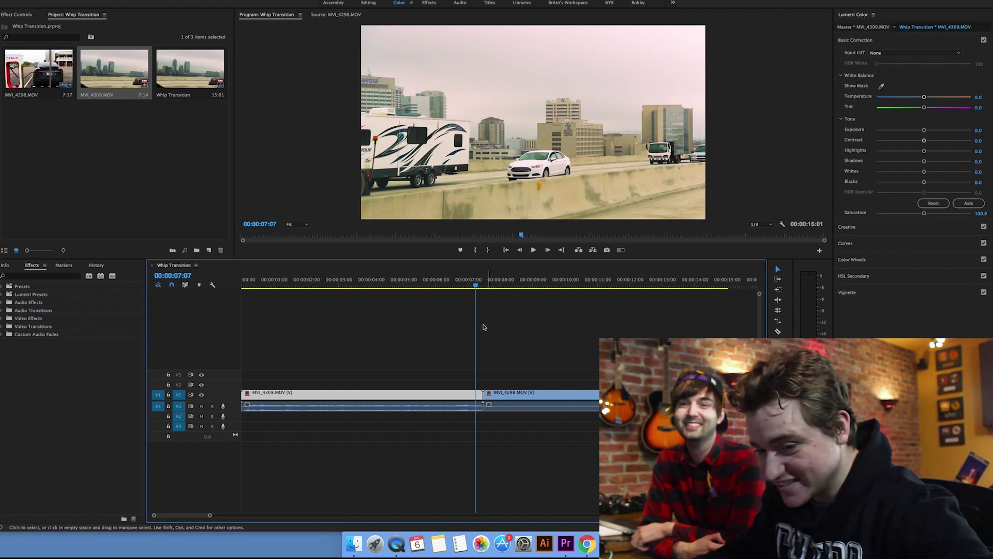
{"action": "left_click", "coordinate": [505, 343]}
{"action": "key", "text": "super+s"}
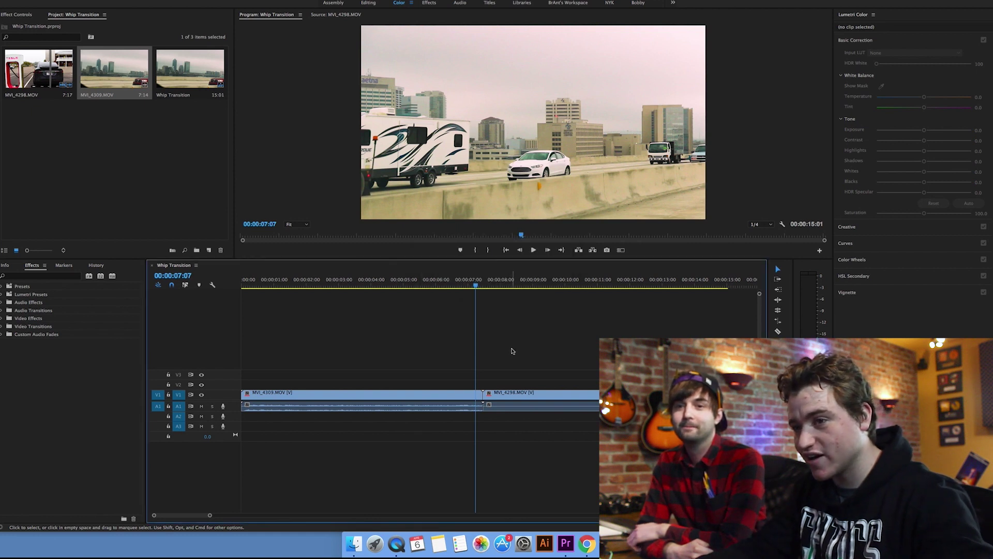
{"action": "key", "text": "super+s"}
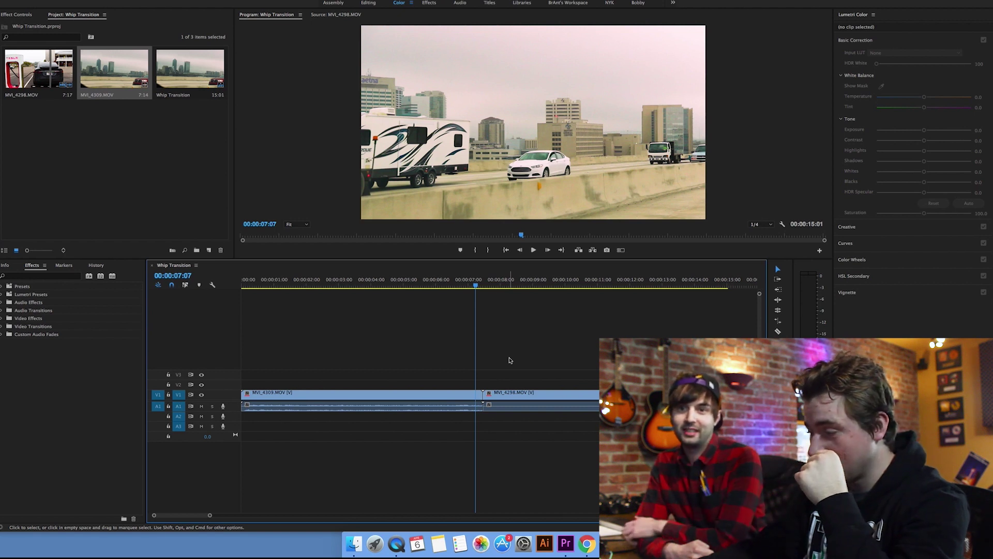
Find the Transform video effect from the Distort group and apply it to MVI_4309.MOV.
{"action": "left_click", "coordinate": [456, 397]}
{"action": "left_click", "coordinate": [500, 397]}
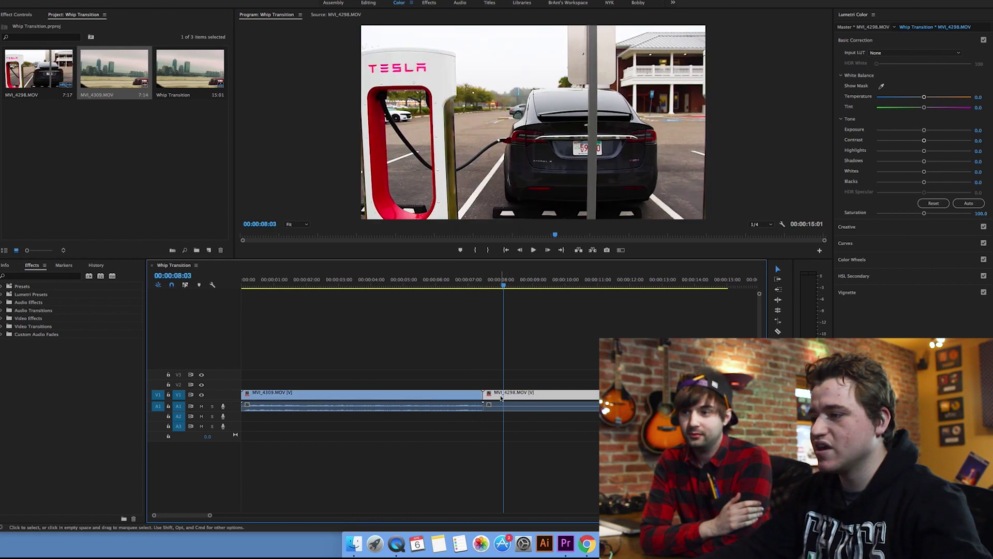
{"action": "left_click", "coordinate": [476, 281]}
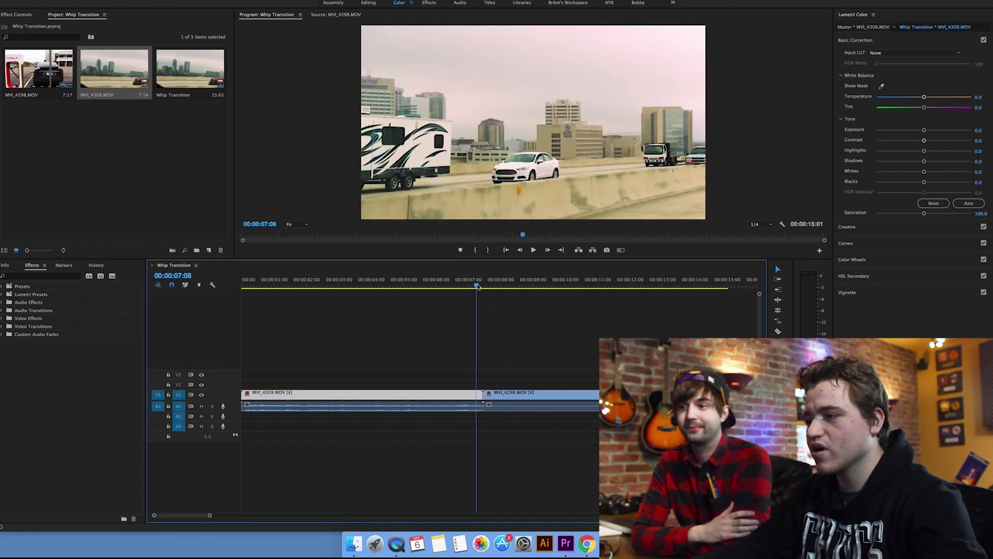
{"action": "left_click", "coordinate": [49, 276]}
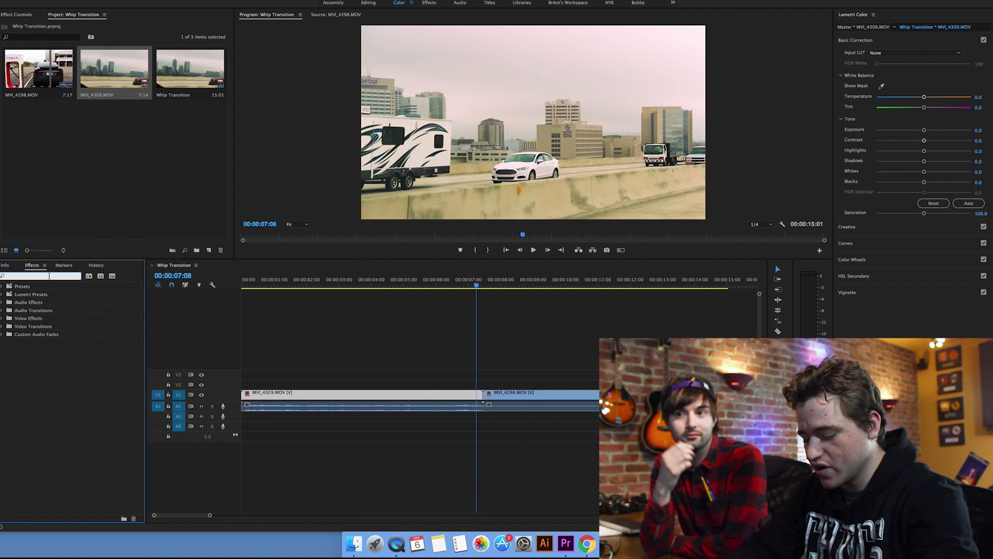
{"action": "type", "text": "transform"}
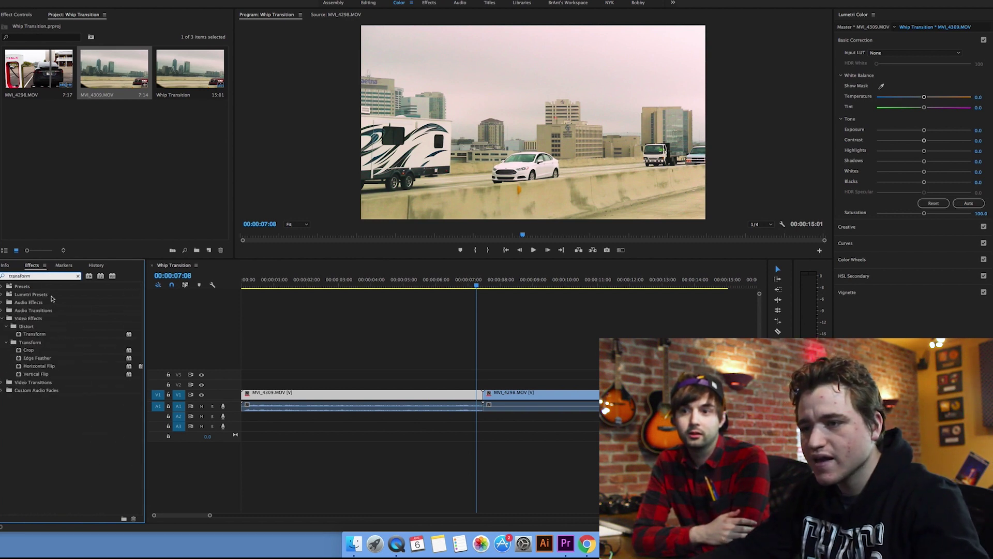
{"action": "left_click", "coordinate": [33, 334]}
{"action": "left_click_drag", "start_coordinate": [30, 337], "coordinate": [331, 395]}
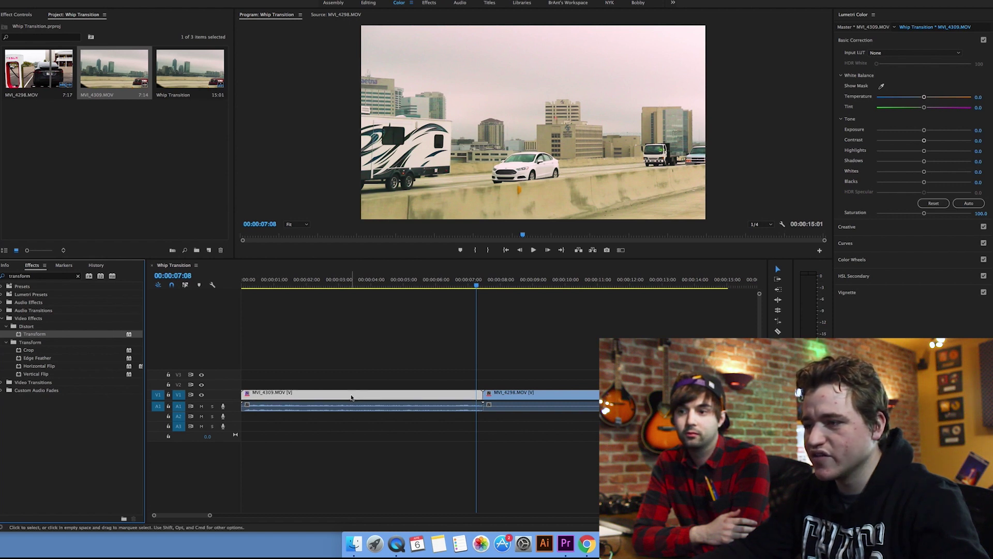
In MVI_4309.MOV's Transform effect, set Shutter Angle to 180 and turn off Use Composition's Shutter Angle.
{"action": "left_click", "coordinate": [20, 14]}
{"action": "left_click_drag", "start_coordinate": [233, 259], "coordinate": [286, 317]}
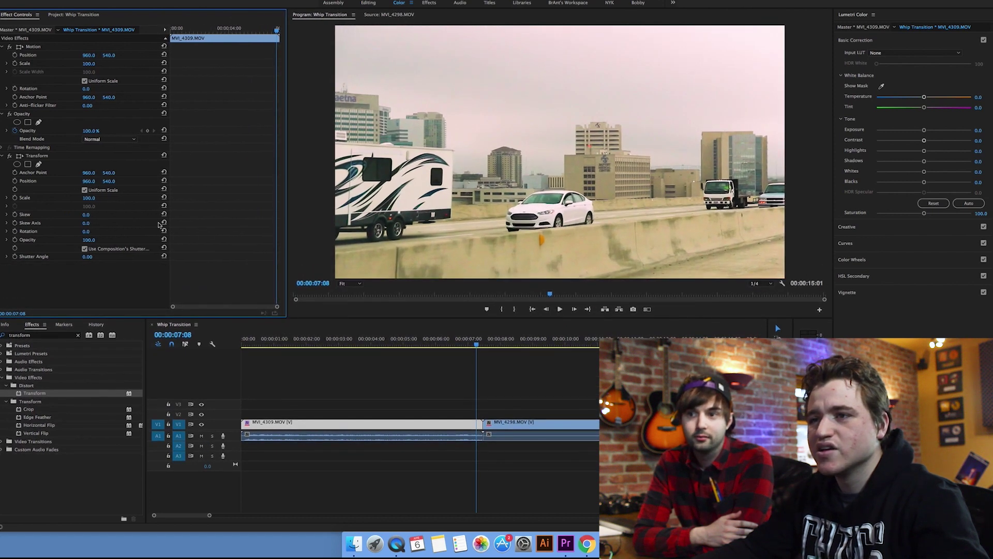
{"action": "left_click", "coordinate": [36, 157]}
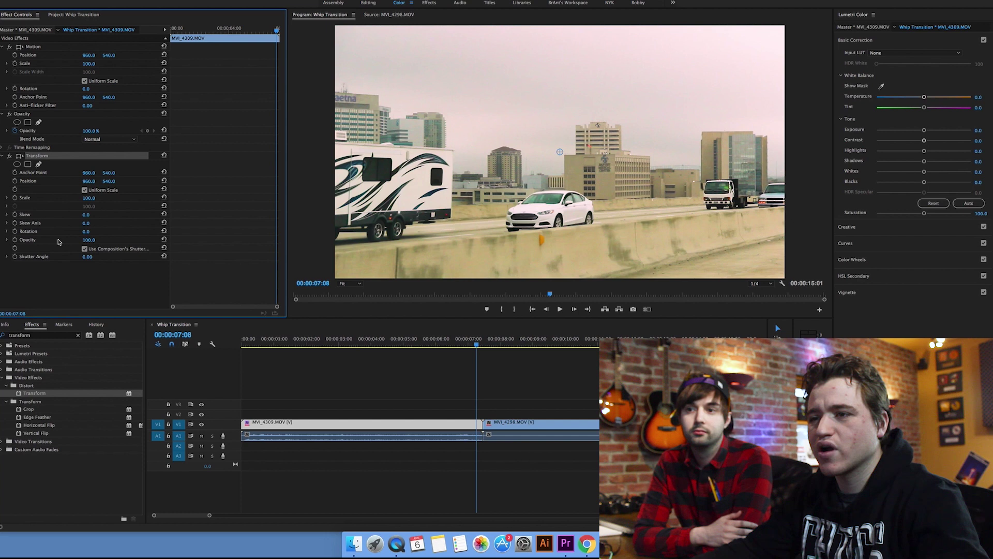
{"action": "left_click", "coordinate": [91, 257]}
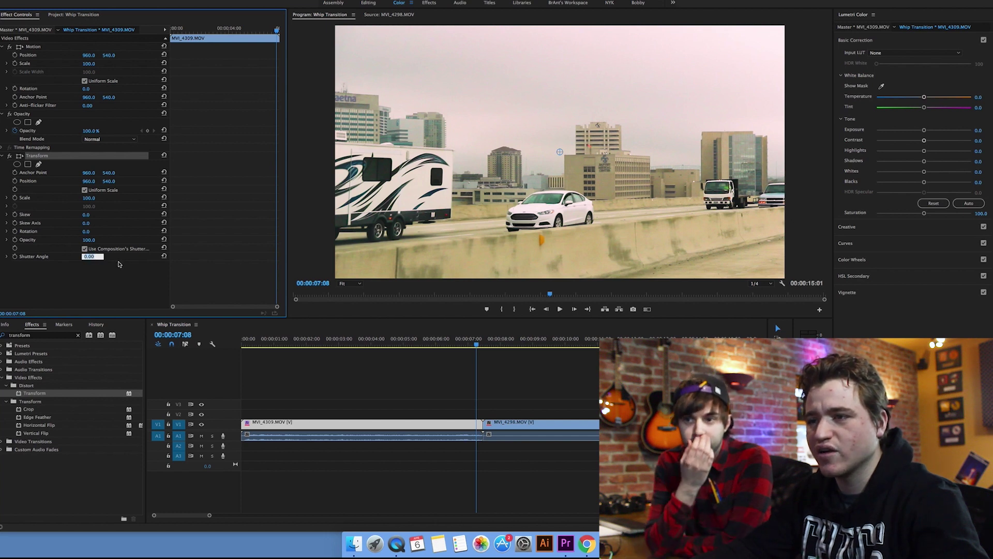
{"action": "type", "text": "18"}
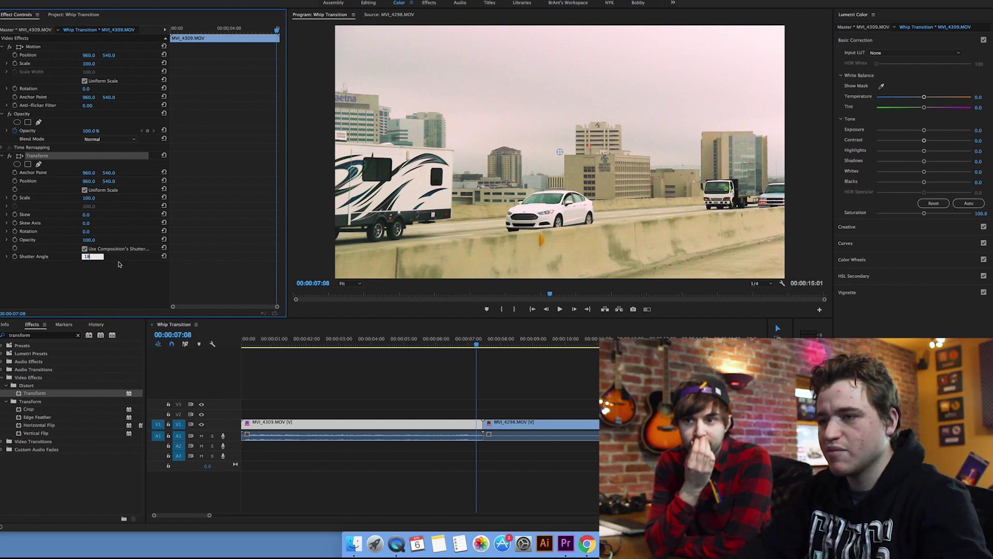
{"action": "type", "text": "0"}
{"action": "key", "text": "Return"}
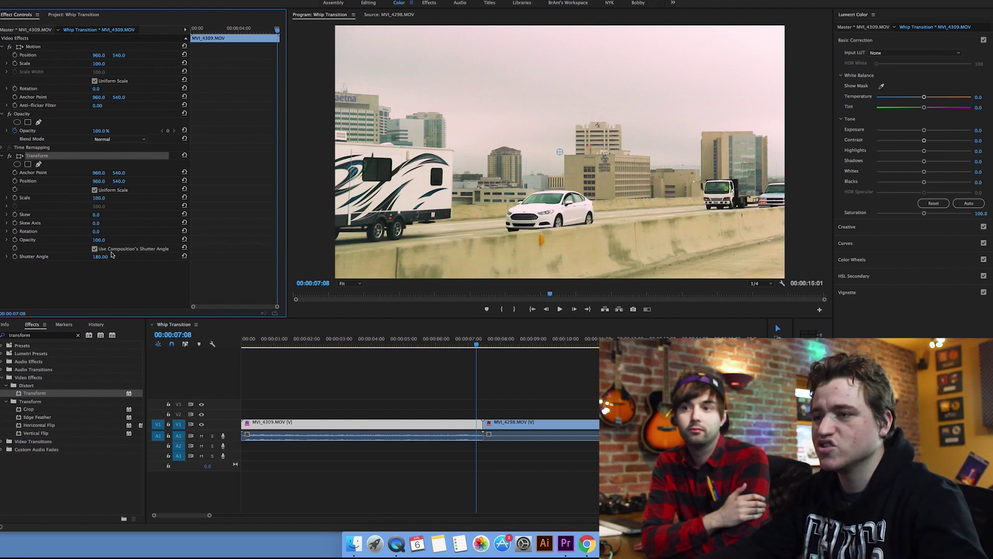
{"action": "left_click", "coordinate": [94, 248]}
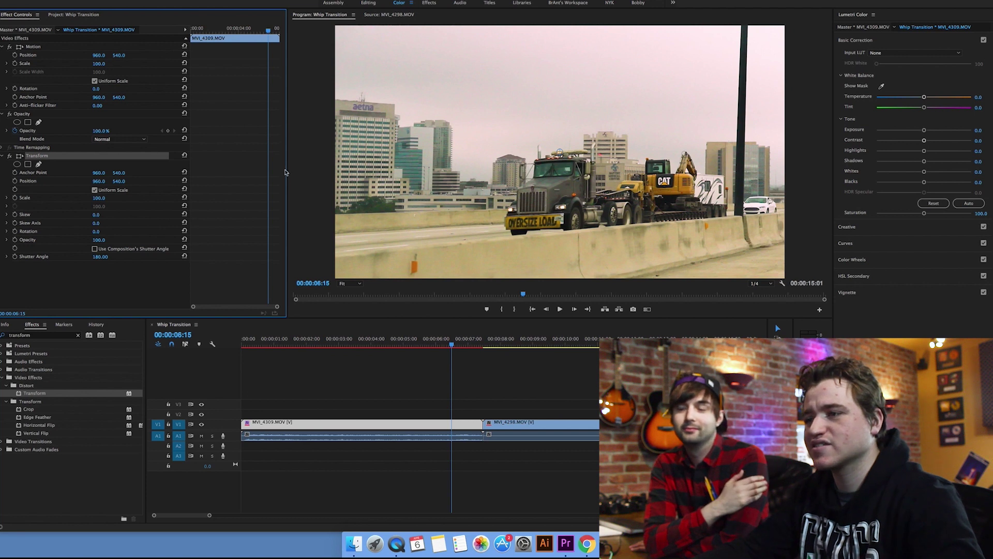
Enable keyframing for the Transform Position of MVI_4309.MOV at 00:00:06:15 and shift that keyframe earlier in the clip.
{"action": "left_click", "coordinate": [15, 181]}
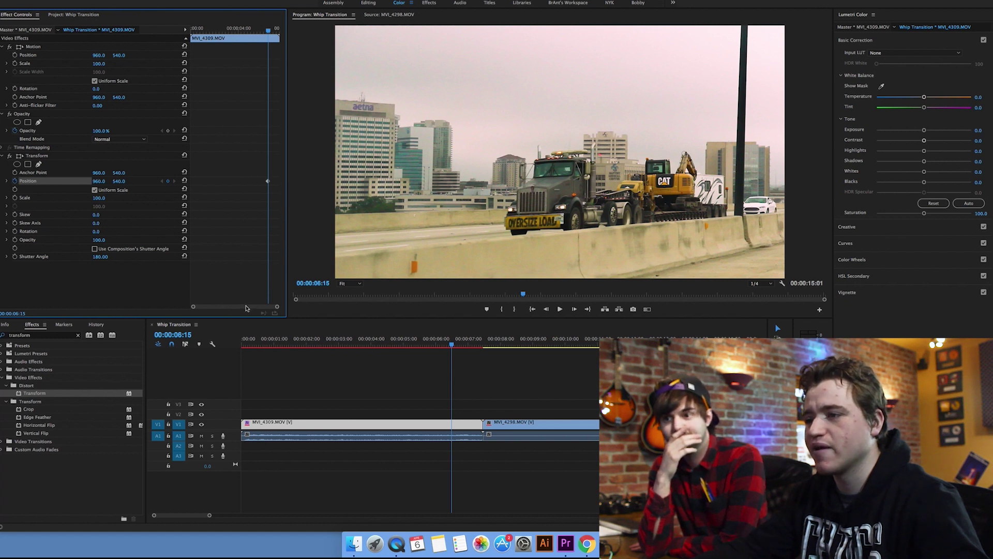
{"action": "left_click", "coordinate": [268, 182]}
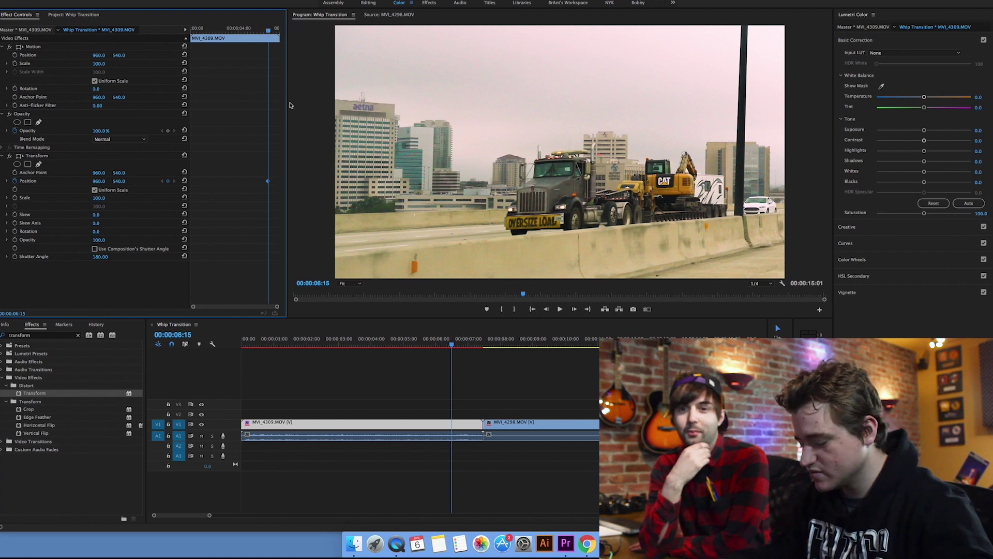
{"action": "left_click_drag", "start_coordinate": [268, 182], "coordinate": [251, 186]}
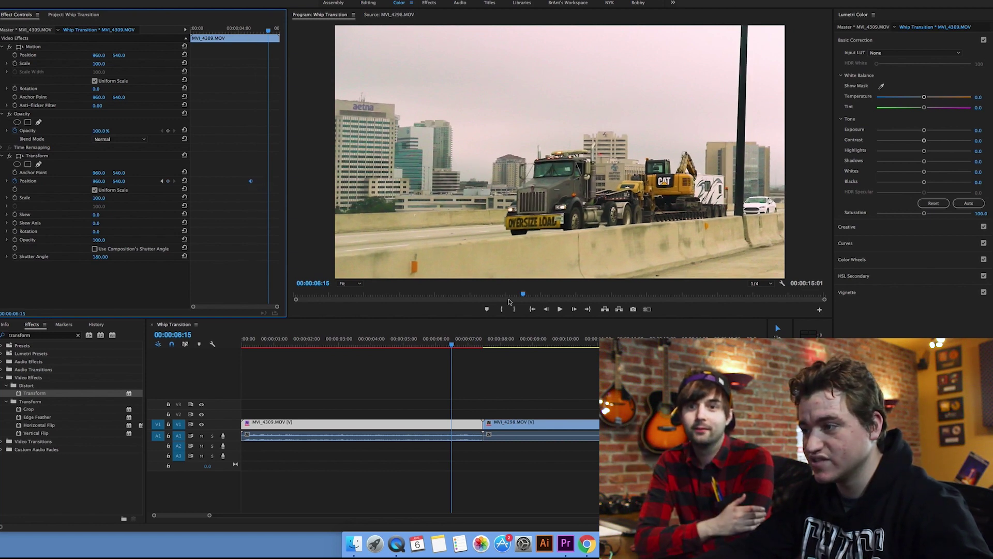
Place MVI_4309.MOV's Transform Position keyframe ten frames before the cut, at 00:00:07:04.
{"action": "key", "text": "Down"}
{"action": "key", "text": "Down"}
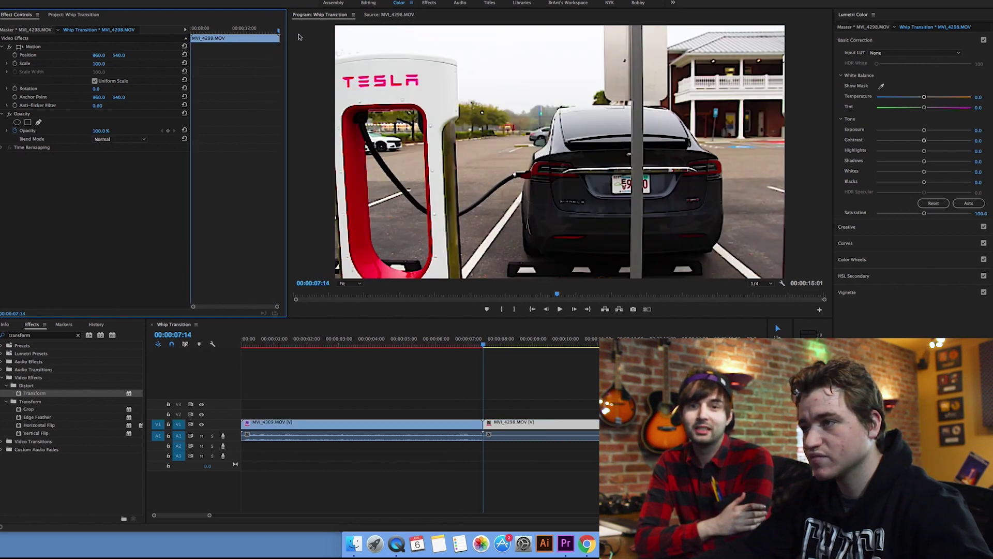
{"action": "left_click", "coordinate": [459, 341]}
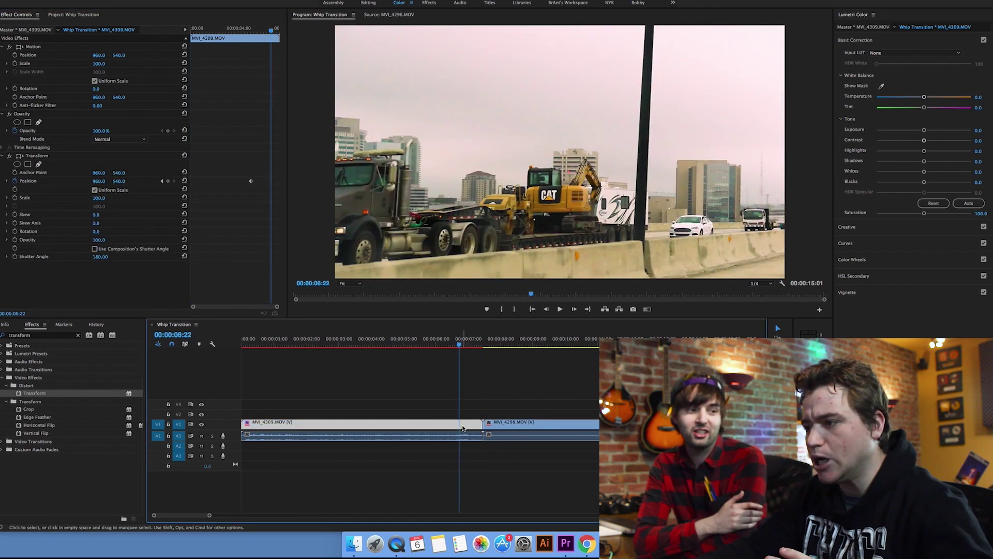
{"action": "left_click_drag", "start_coordinate": [264, 35], "coordinate": [282, 33]}
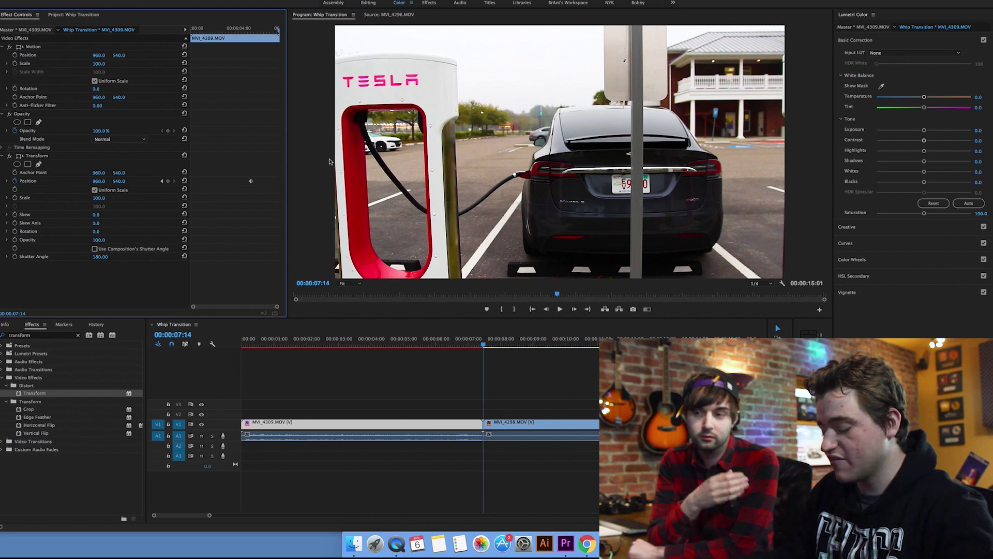
{"action": "key", "text": "shift+Left"}
{"action": "key", "text": "shift+Left"}
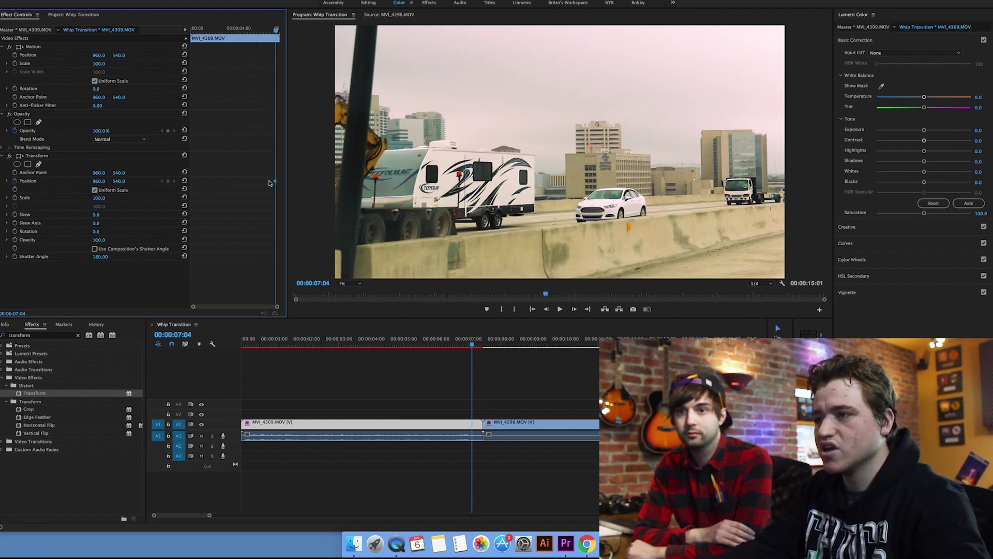
Add a second Transform Position keyframe at 00:00:07:11 with the horizontal value at 2880, moving the image out of frame.
{"action": "left_click_drag", "start_coordinate": [276, 40], "coordinate": [283, 33]}
{"action": "key", "text": "Left"}
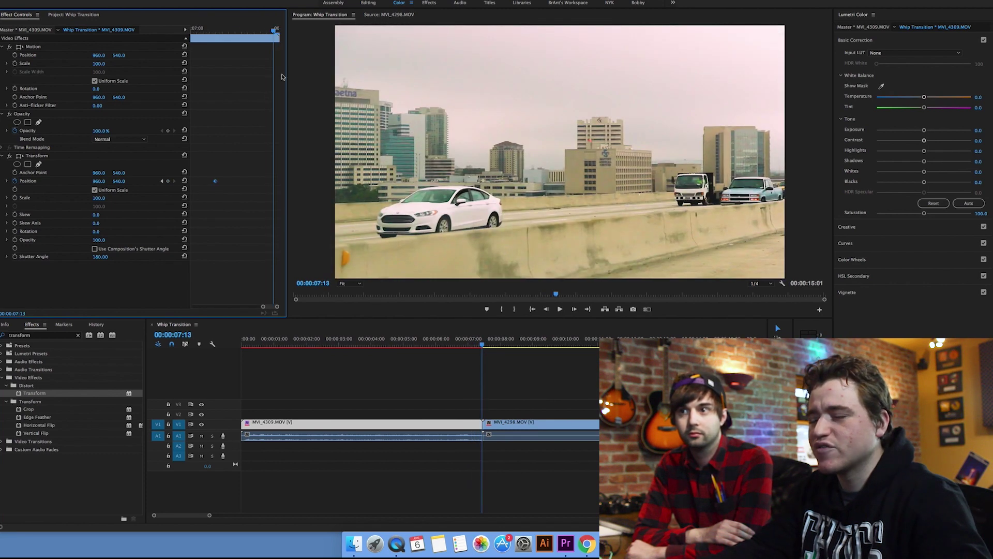
{"action": "left_click_drag", "start_coordinate": [272, 33], "coordinate": [262, 33]}
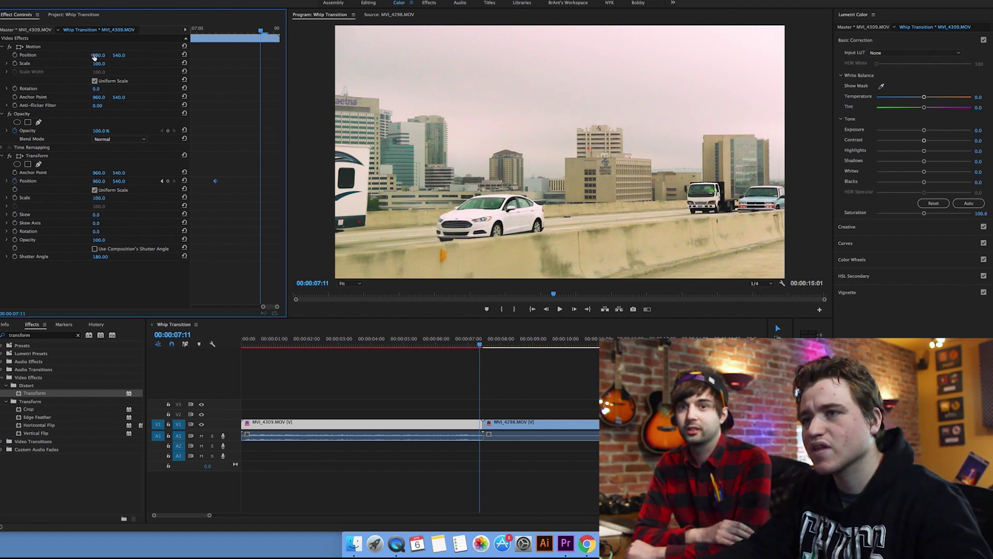
{"action": "left_click_drag", "start_coordinate": [99, 181], "coordinate": [254, 181]}
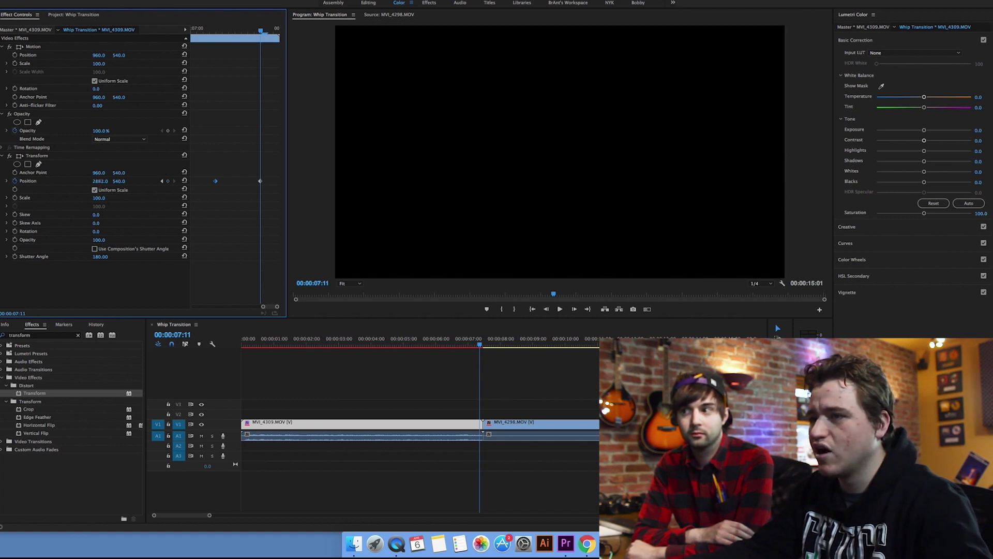
Set the temporal interpolation of the first Transform Position keyframe at 00:00:07:04 to Ease Out.
{"action": "left_click", "coordinate": [223, 182]}
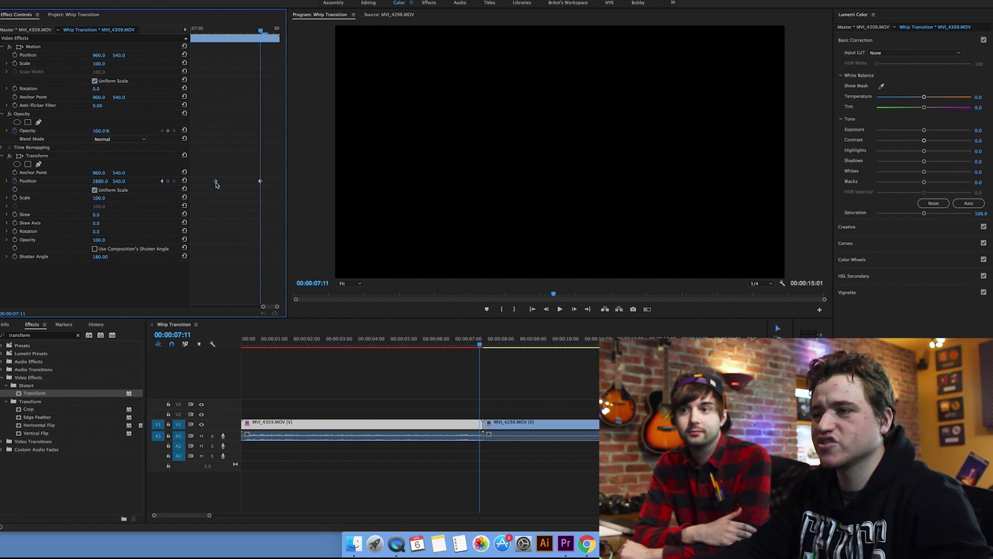
{"action": "left_click_drag", "start_coordinate": [222, 34], "coordinate": [219, 40]}
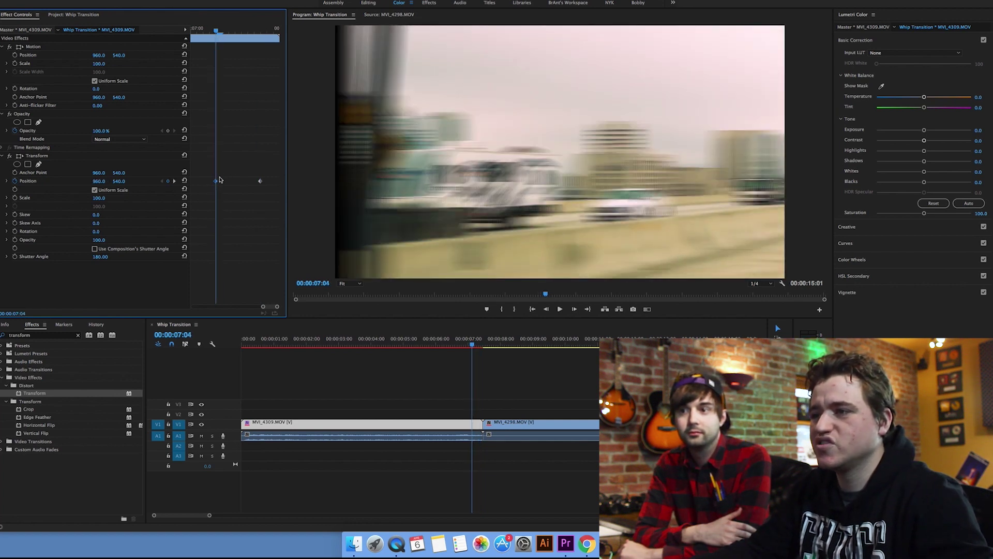
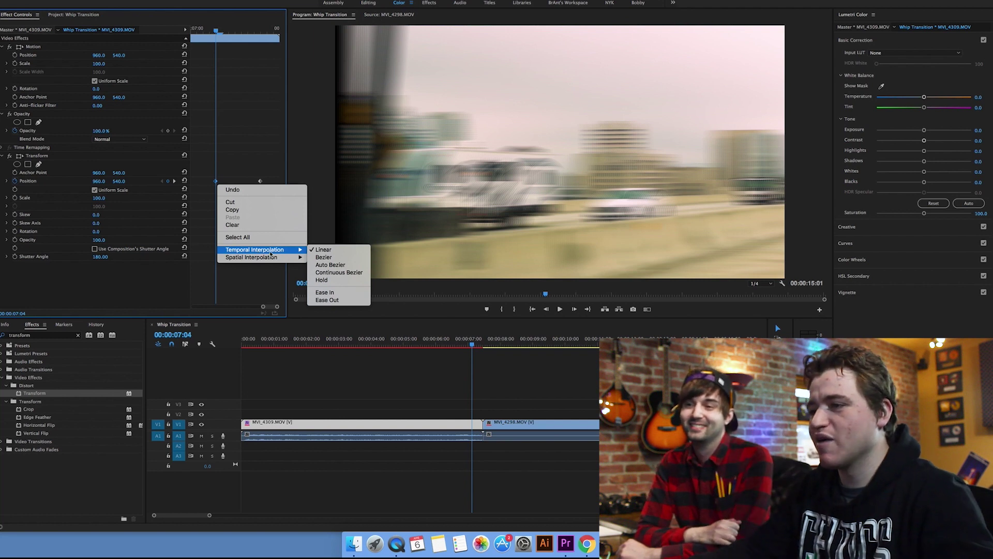
{"action": "left_click", "coordinate": [337, 301]}
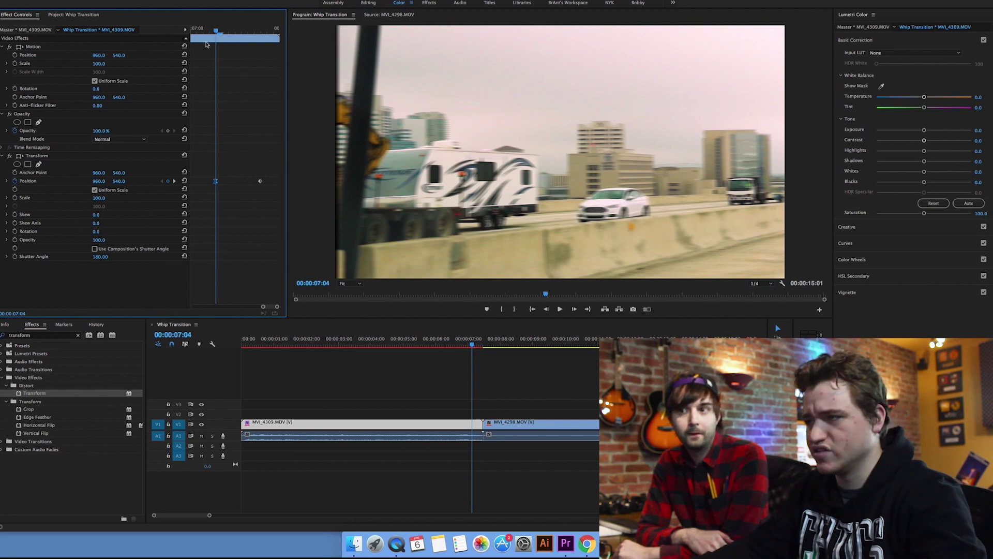
Move MVI_4309.MOV's second Transform Position keyframe to the end of the clip, at the cut.
{"action": "left_click_drag", "start_coordinate": [220, 33], "coordinate": [194, 84]}
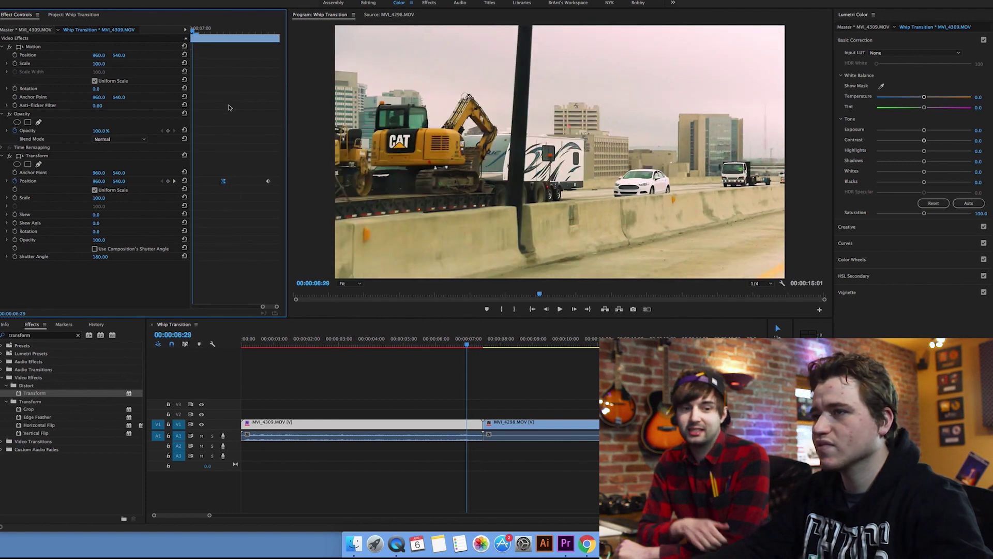
{"action": "left_click", "coordinate": [203, 33]}
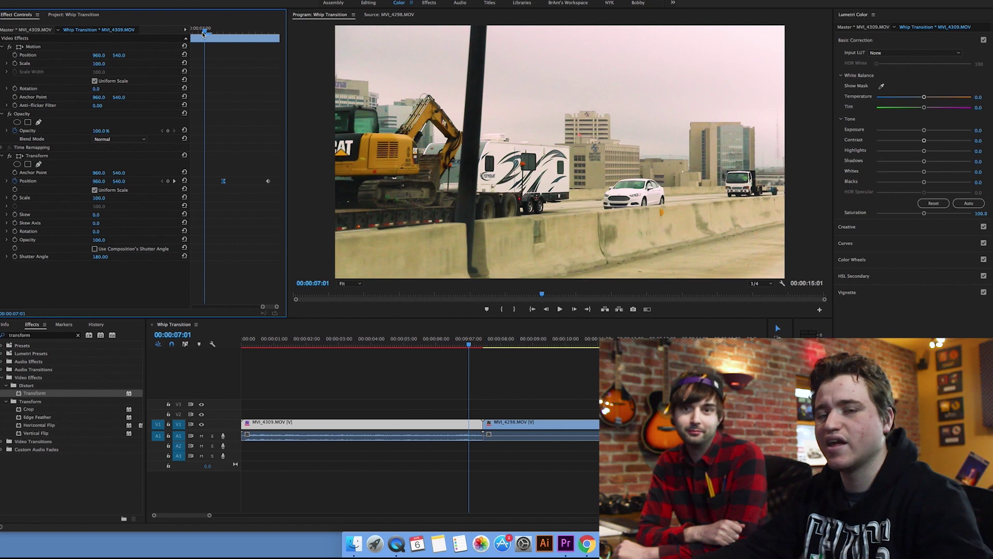
{"action": "key", "text": "Left"}
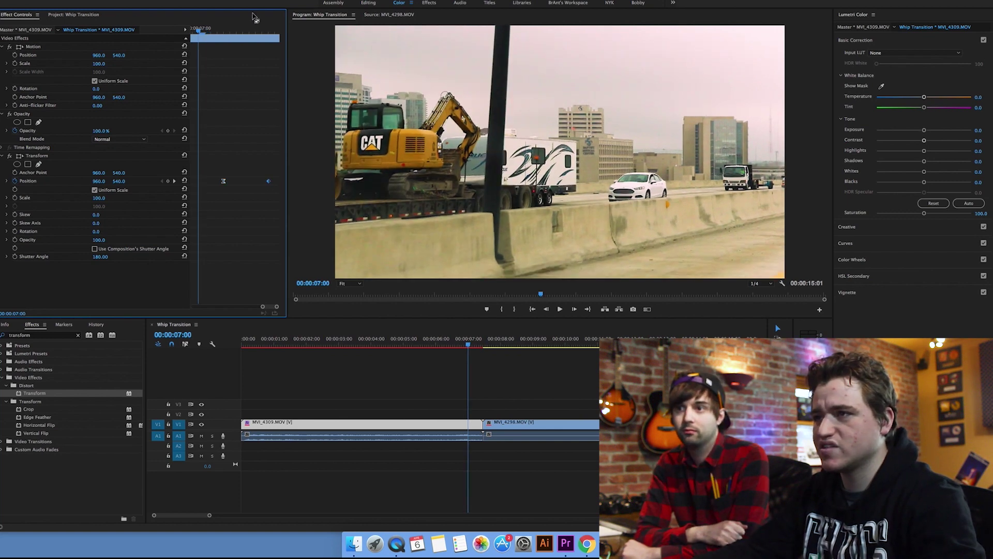
{"action": "left_click_drag", "start_coordinate": [268, 183], "coordinate": [273, 184]}
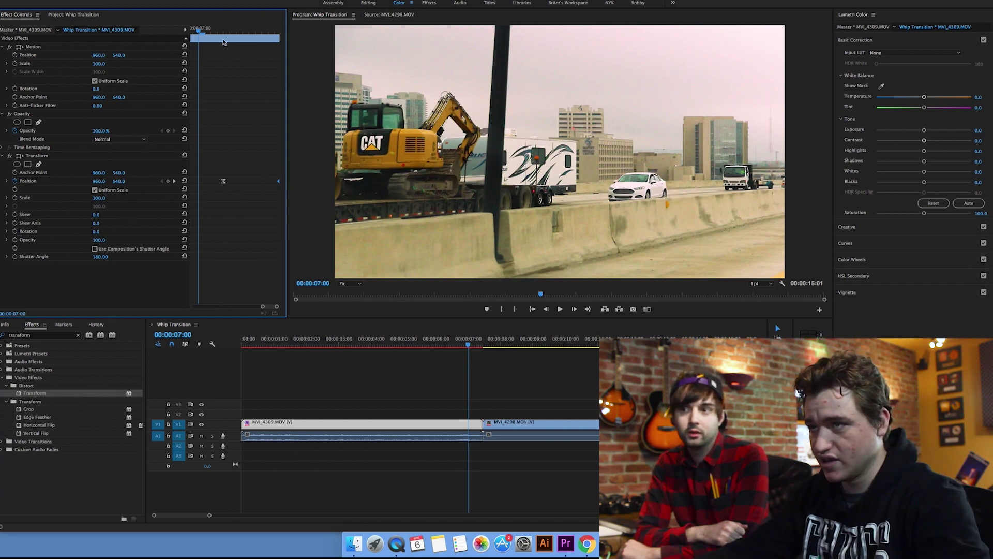
Play across the cut and scrub through the eased Position move of MVI_4309.MOV, returning to 00:00:07:04.
{"action": "key", "text": "space"}
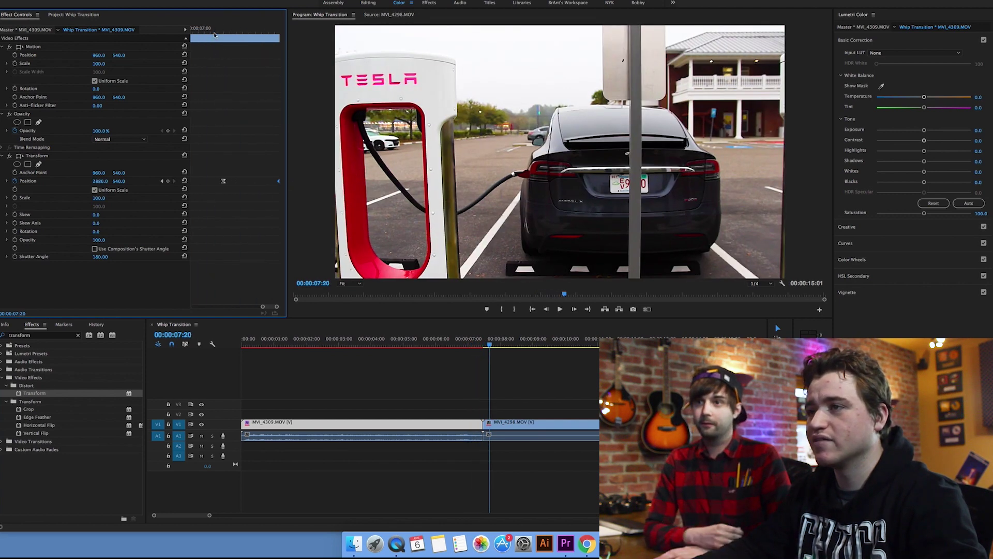
{"action": "key", "text": "space"}
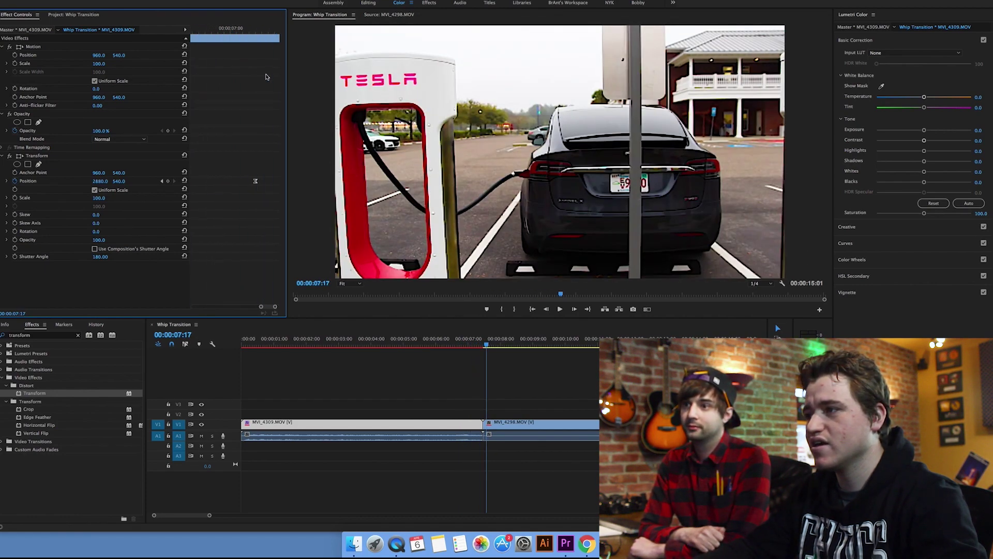
{"action": "left_click", "coordinate": [228, 44]}
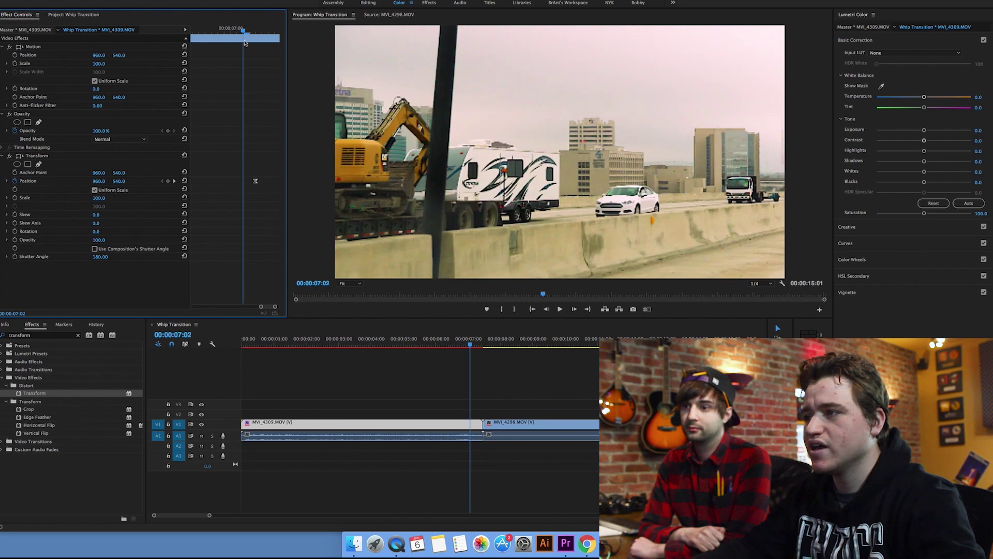
{"action": "left_click", "coordinate": [254, 42]}
{"action": "left_click_drag", "start_coordinate": [253, 42], "coordinate": [222, 44]}
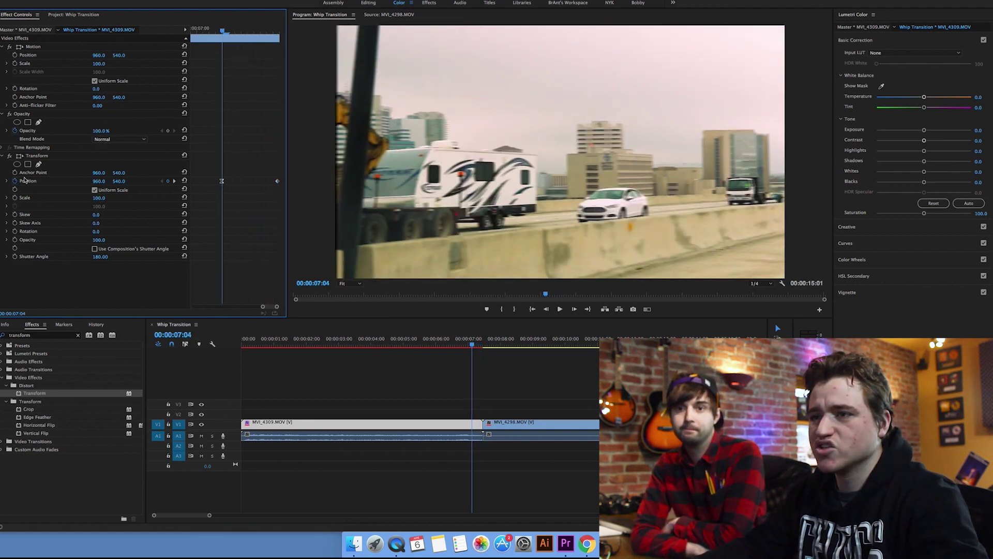
Copy the Transform effect from MVI_4309.MOV and paste it onto MVI_4298.MOV.
{"action": "left_click", "coordinate": [35, 157]}
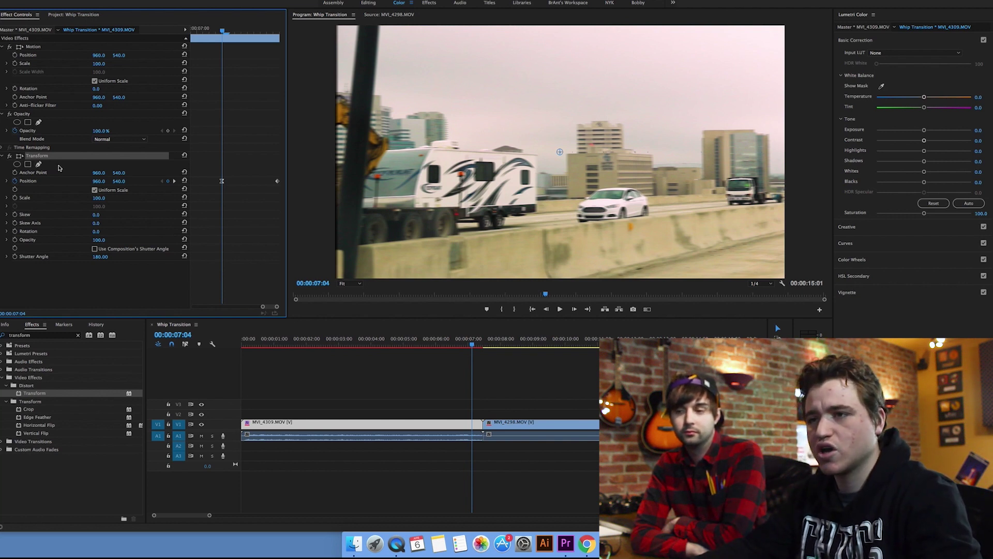
{"action": "left_click", "coordinate": [492, 352]}
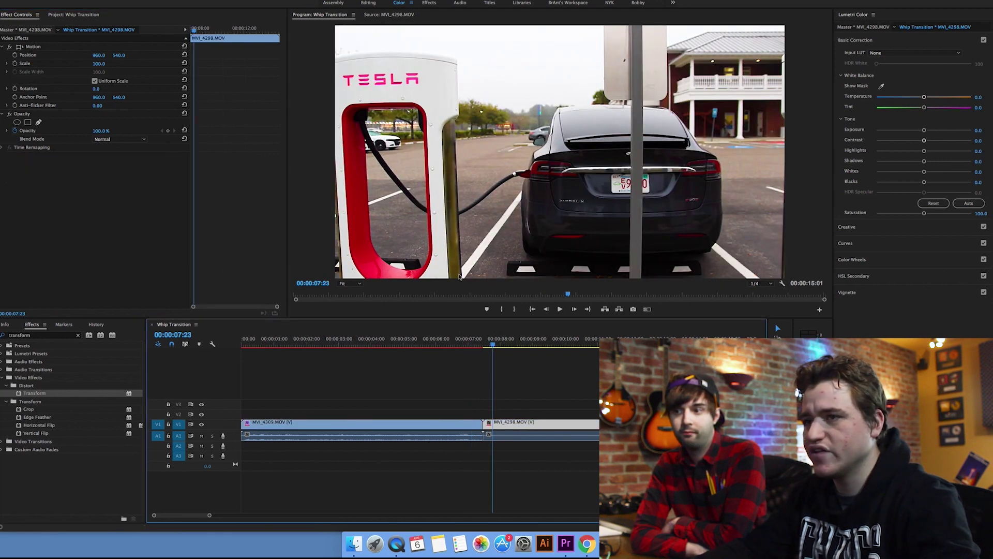
{"action": "left_click_drag", "start_coordinate": [150, 208], "coordinate": [147, 208]}
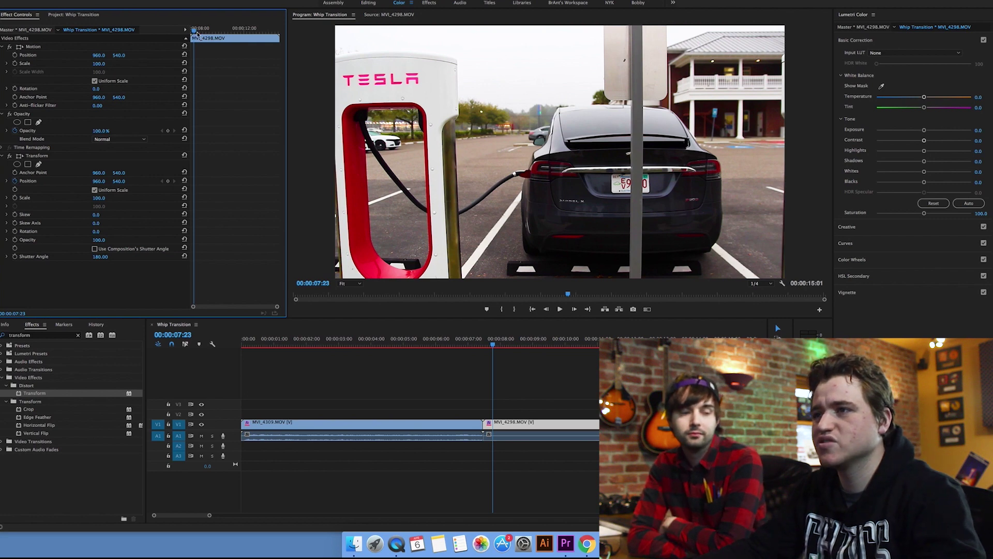
Add a Transform Position keyframe to MVI_4298.MOV ten frames after the cut, at 00:00:07:24.
{"action": "left_click_drag", "start_coordinate": [195, 32], "coordinate": [155, 34]}
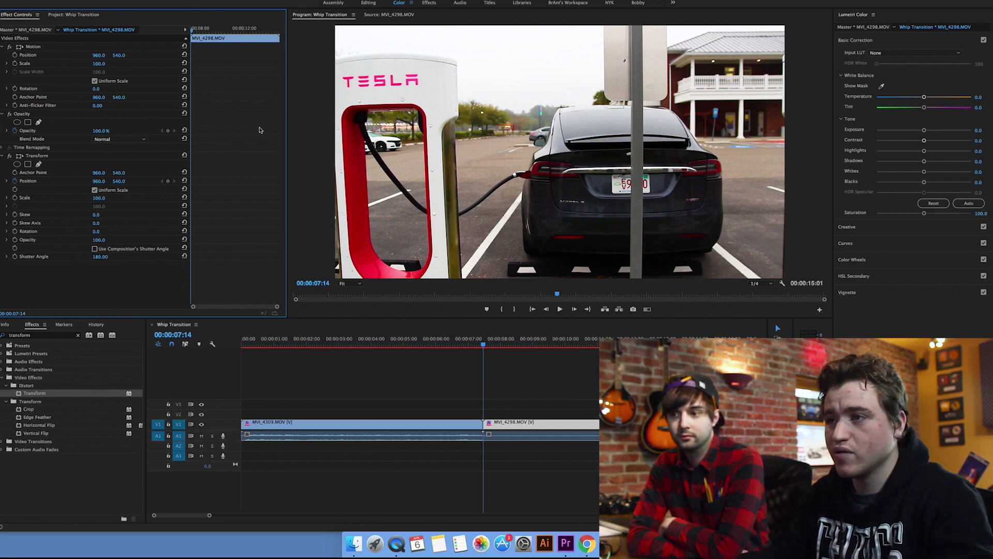
{"action": "key", "text": "shift+Right"}
{"action": "key", "text": "shift+Right"}
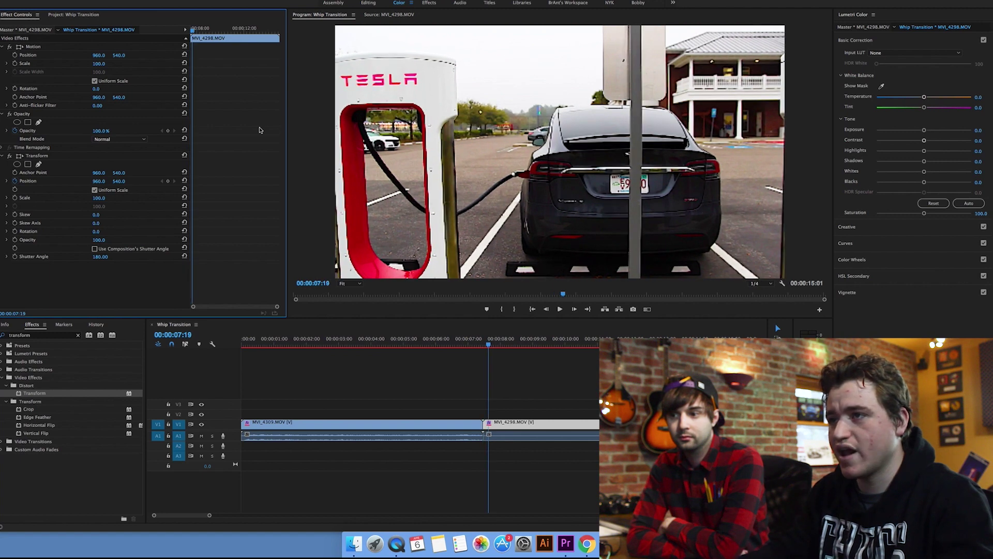
{"action": "scroll", "coordinate": [260, 130], "scroll_direction": "up", "scroll_amount": 4}
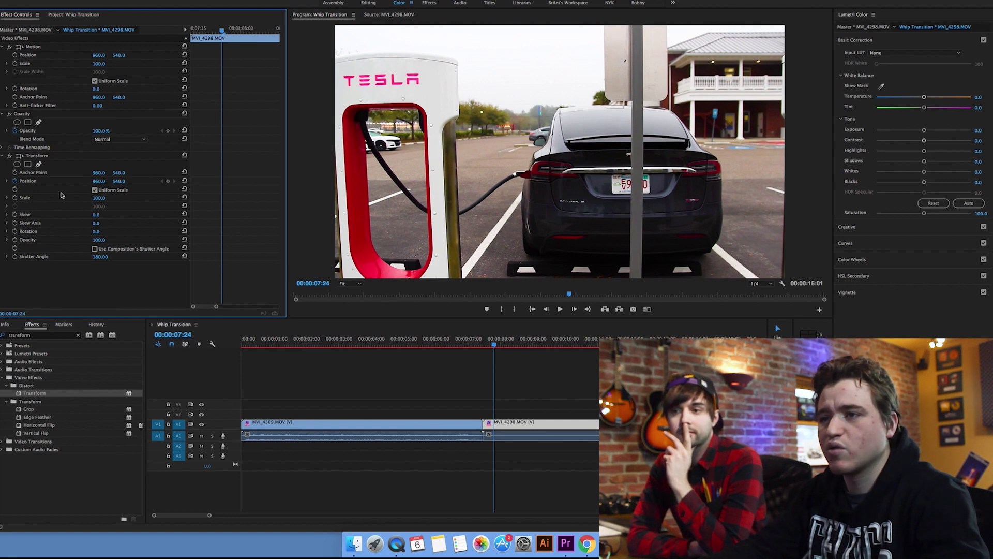
{"action": "left_click", "coordinate": [168, 182]}
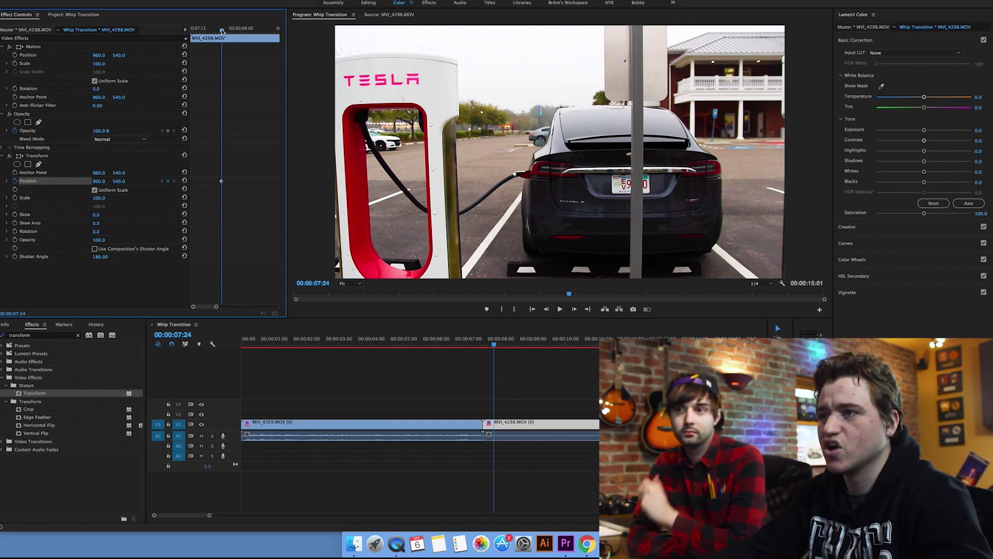
Keyframe MVI_4298.MOV's horizontal Transform Position at -1057 on the cut, 00:00:07:14, so the image sits out of frame.
{"action": "left_click_drag", "start_coordinate": [223, 31], "coordinate": [173, 42]}
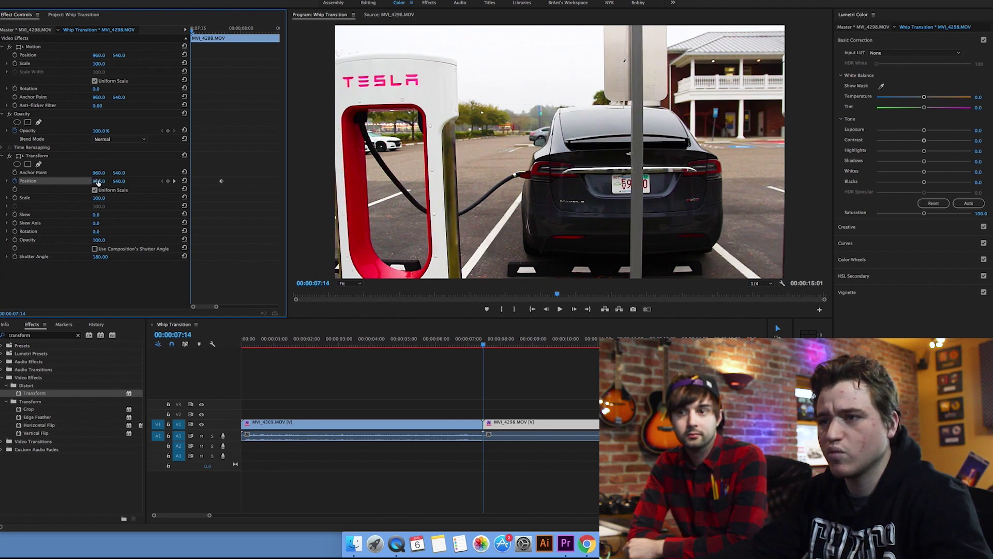
{"action": "left_click_drag", "start_coordinate": [95, 182], "coordinate": [0, 182]}
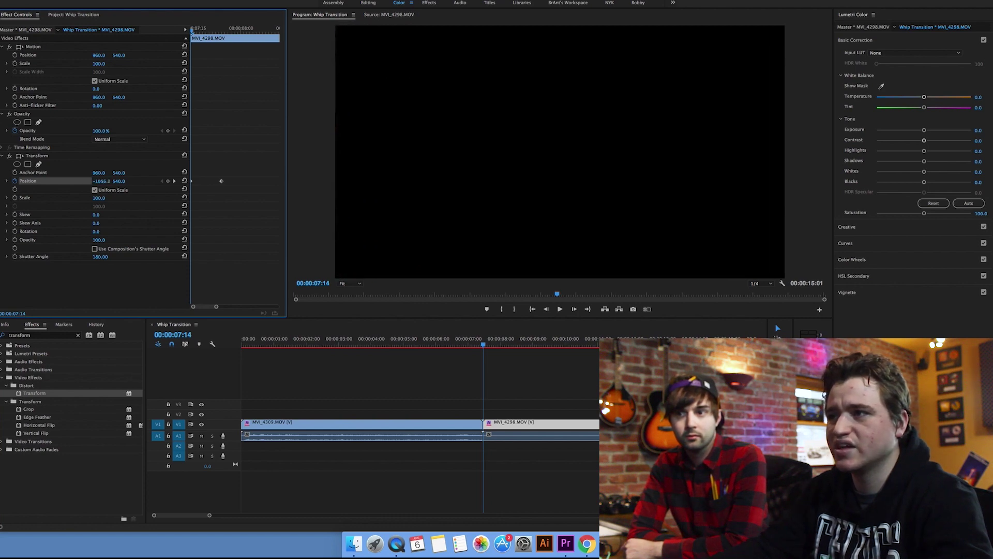
{"action": "mouse_move", "coordinate": [199, 34]}
{"action": "left_mouse_down"}
{"action": "mouse_move", "coordinate": [224, 32]}
{"action": "mouse_move", "coordinate": [193, 34]}
{"action": "left_mouse_up"}
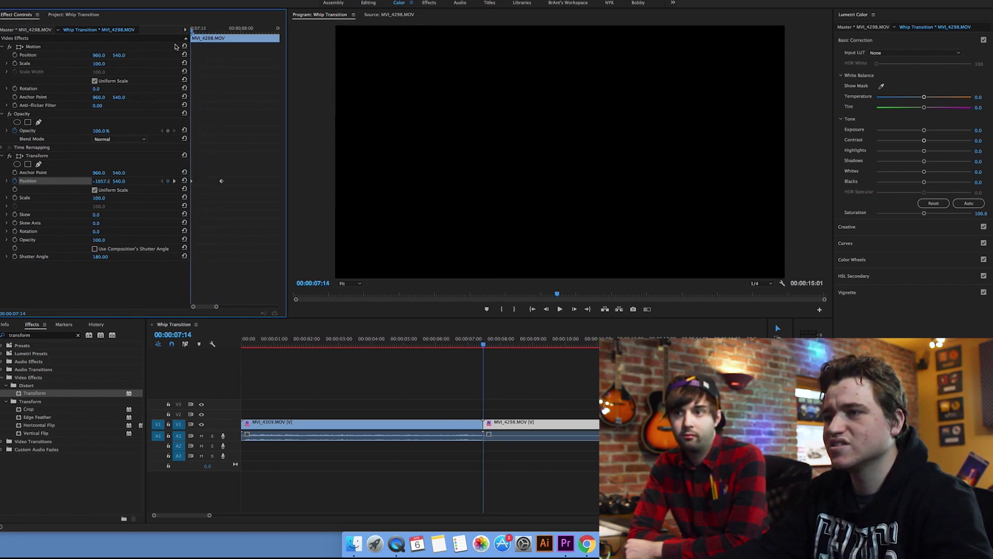
Apply an eased temporal interpolation to MVI_4298.MOV's Transform Position keyframe at 00:00:07:14.
{"action": "right_click", "coordinate": [192, 183]}
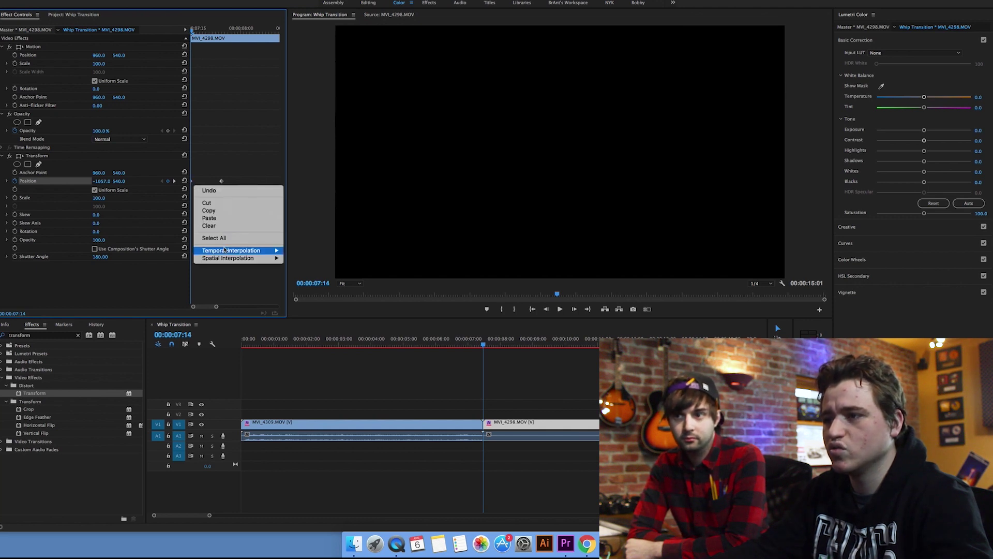
{"action": "mouse_move", "coordinate": [269, 250]}
{"action": "left_click", "coordinate": [311, 301]}
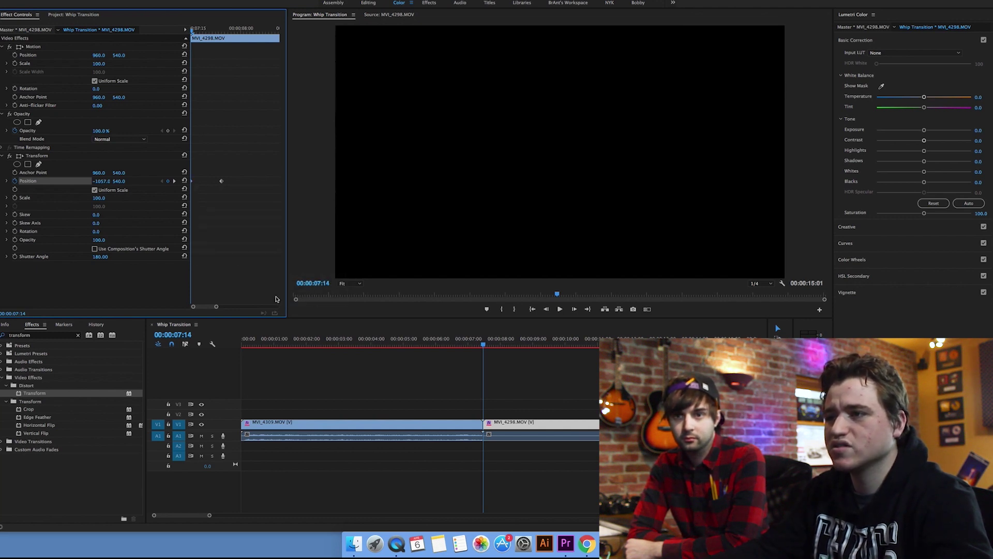
Preview the whip movement by playing repeatedly across the cut between MVI_4309.MOV and MVI_4298.MOV.
{"action": "left_click_drag", "start_coordinate": [198, 34], "coordinate": [219, 32]}
{"action": "left_click", "coordinate": [459, 343]}
{"action": "key", "text": "space"}
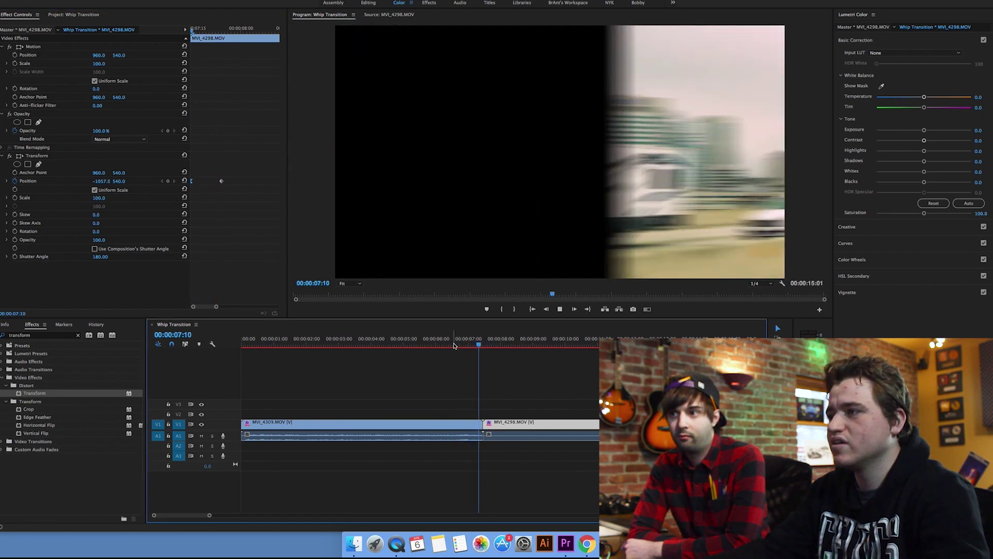
{"action": "left_click", "coordinate": [459, 343]}
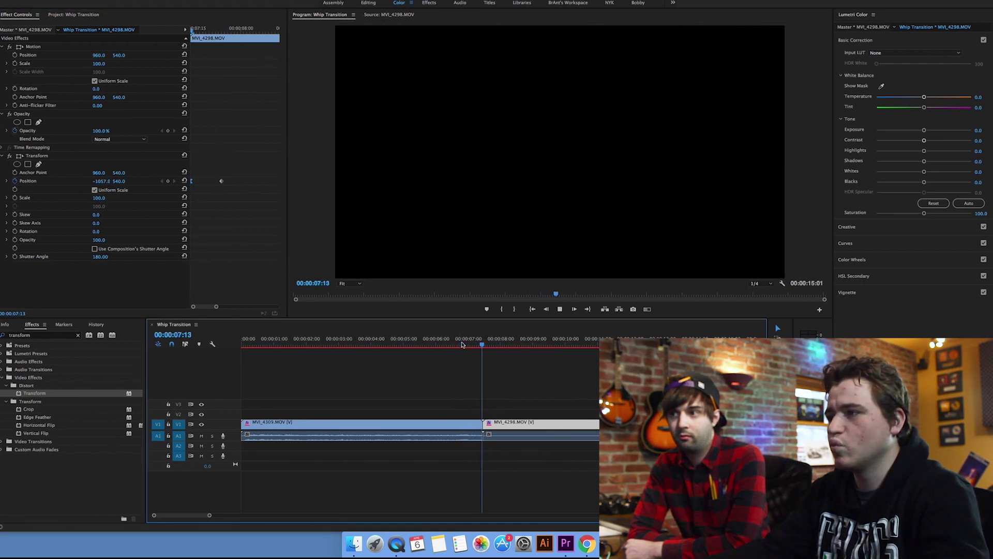
{"action": "left_click", "coordinate": [462, 344]}
{"action": "key", "text": "space"}
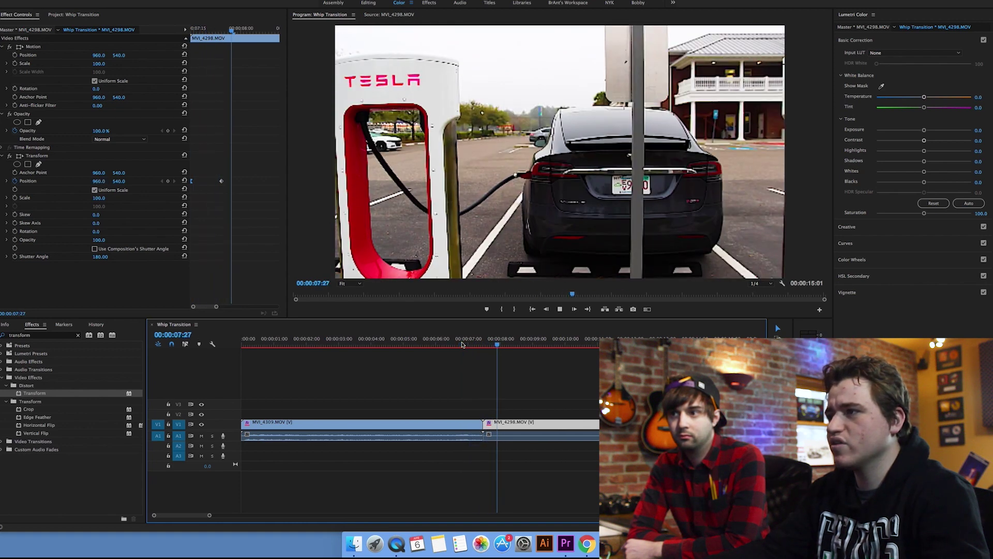
{"action": "mouse_move", "coordinate": [468, 344]}
{"action": "left_mouse_down"}
{"action": "mouse_move", "coordinate": [495, 347]}
{"action": "mouse_move", "coordinate": [474, 346]}
{"action": "left_mouse_up"}
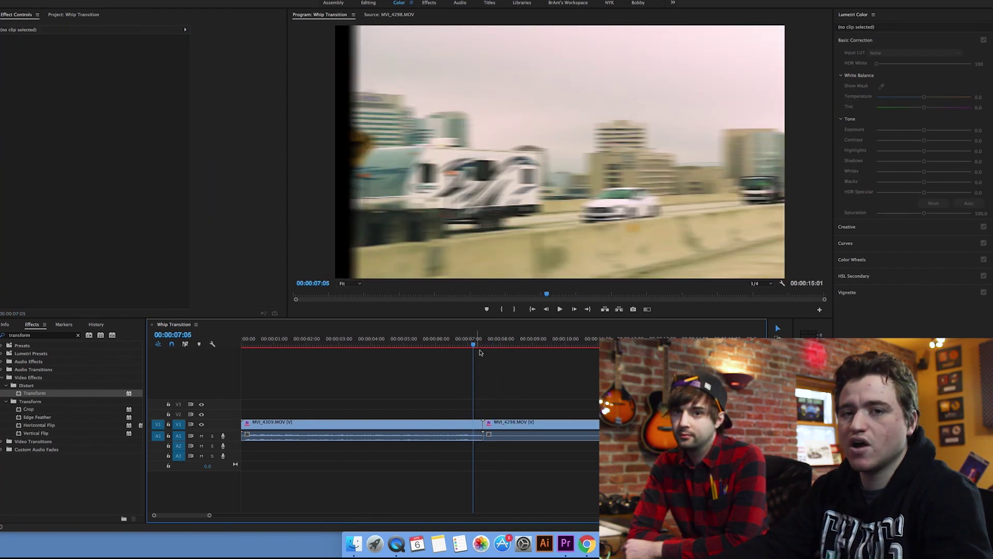
Move MVI_4309.MOV's video from V1 up to track V2, keeping its timing.
{"action": "left_click_drag", "start_coordinate": [455, 423], "coordinate": [454, 414]}
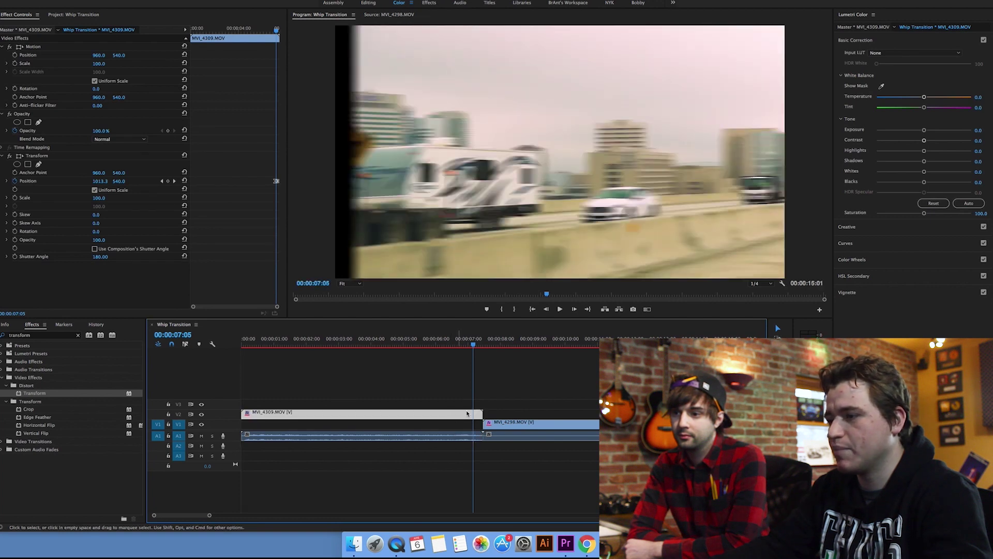
{"action": "left_click", "coordinate": [482, 377]}
{"action": "key", "text": "equal"}
{"action": "key", "text": "equal"}
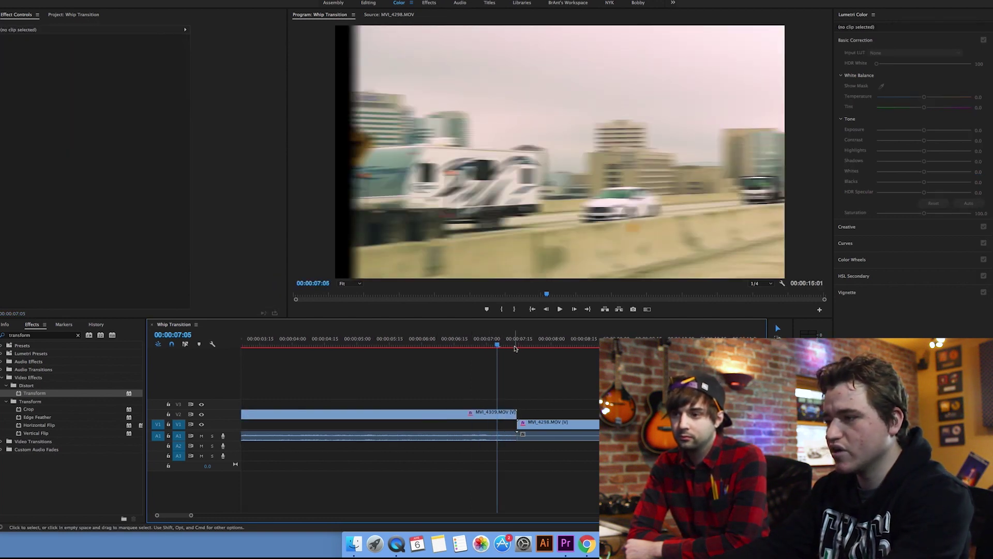
Place the playhead at 00:00:07:04, ten frames before the cut, and move MVI_4309.MOV's audio to track A2.
{"action": "left_click", "coordinate": [536, 346]}
{"action": "left_click_drag", "start_coordinate": [535, 346], "coordinate": [539, 412]}
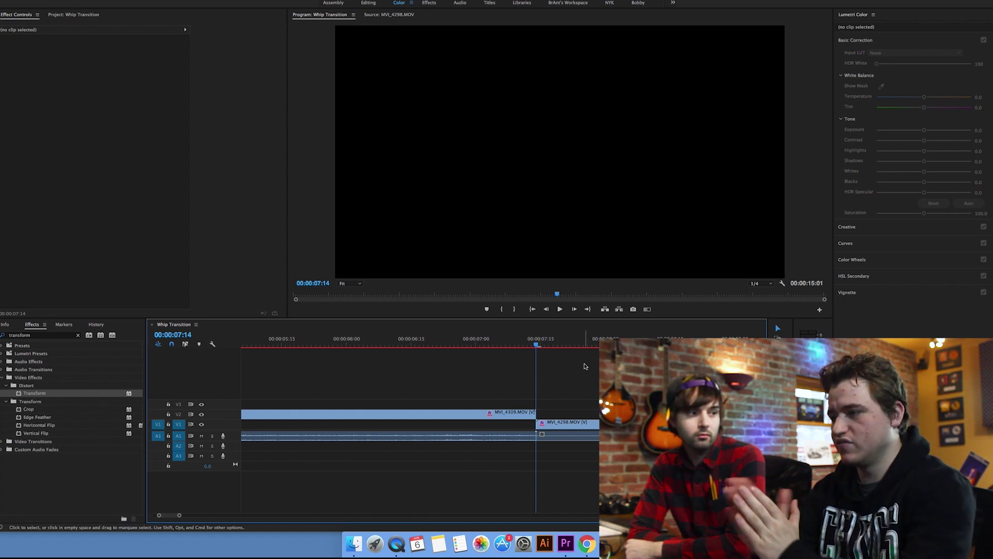
{"action": "key", "text": "shift"}
{"action": "key", "text": "shift+Left"}
{"action": "key", "text": "shift+Left"}
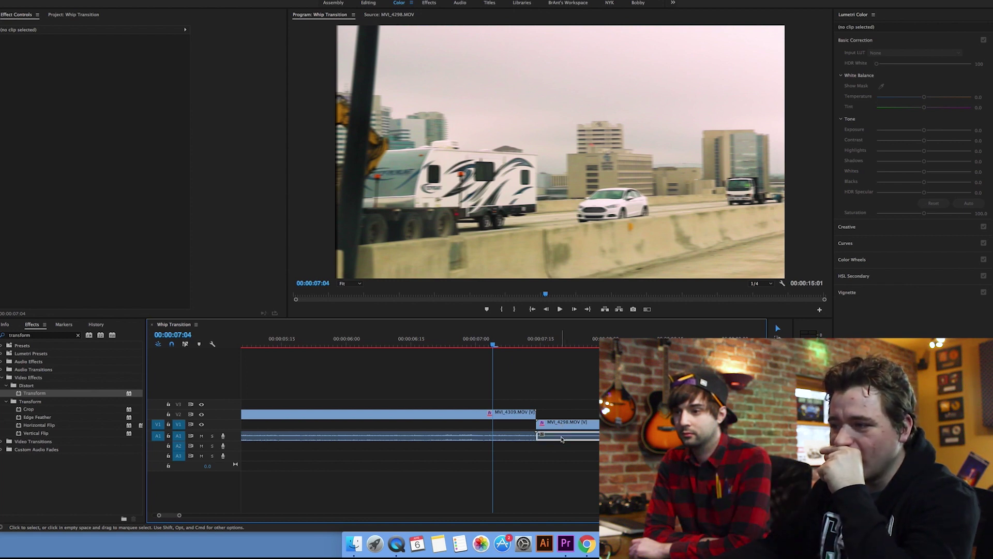
{"action": "left_click", "coordinate": [522, 439]}
{"action": "left_click_drag", "start_coordinate": [523, 439], "coordinate": [523, 449]}
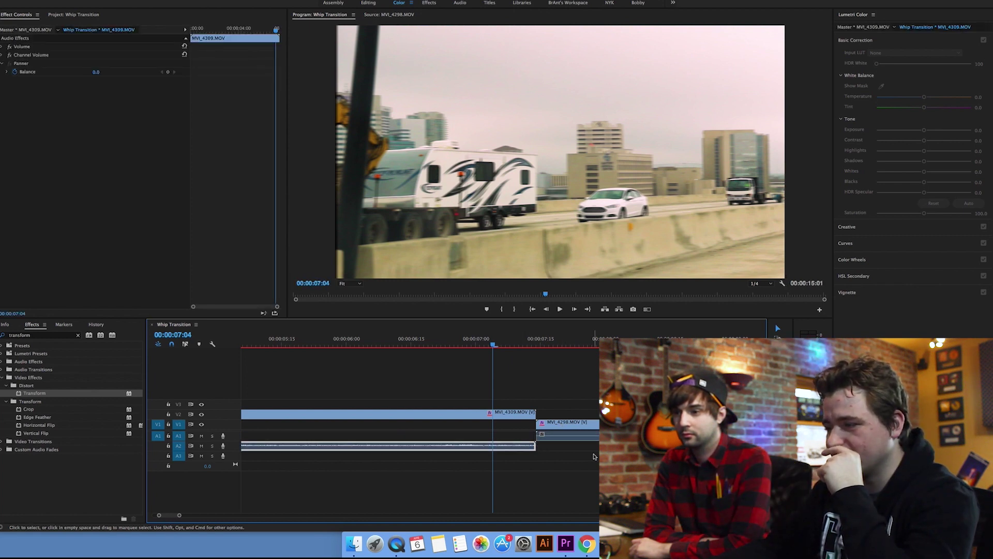
Slide MVI_4298.MOV with its audio about ten frames earlier so it overlaps the end of MVI_4309.MOV.
{"action": "left_click", "coordinate": [581, 423]}
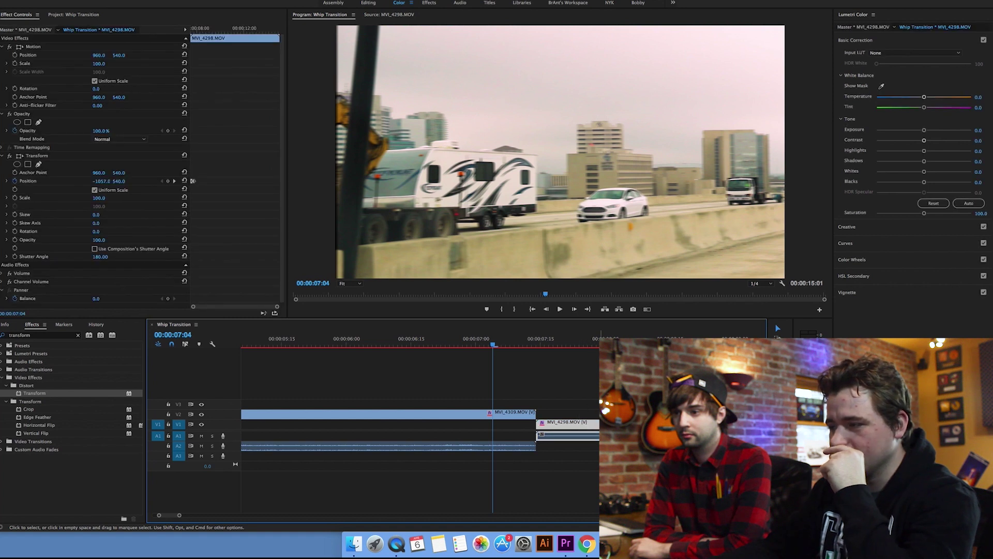
{"action": "left_click", "coordinate": [587, 411]}
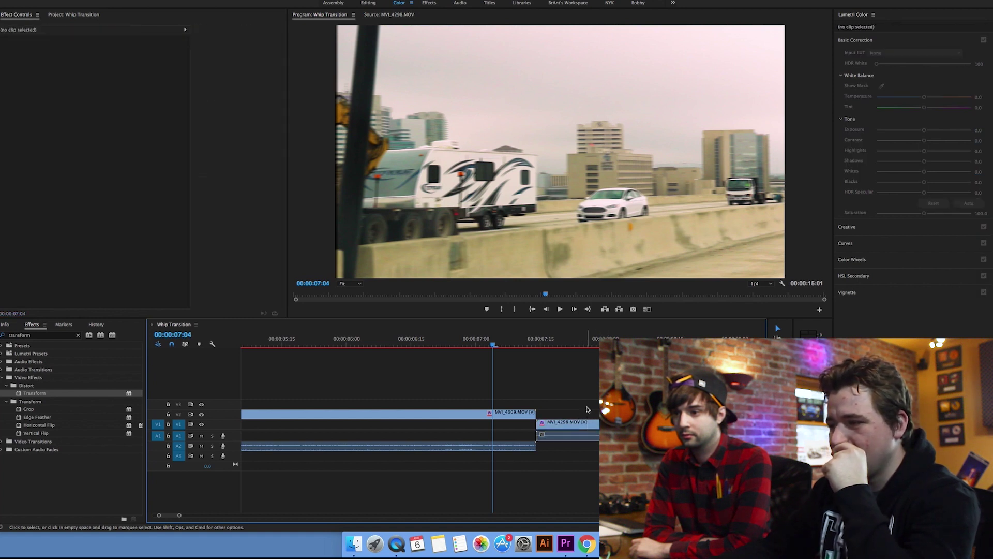
{"action": "left_click", "coordinate": [581, 436]}
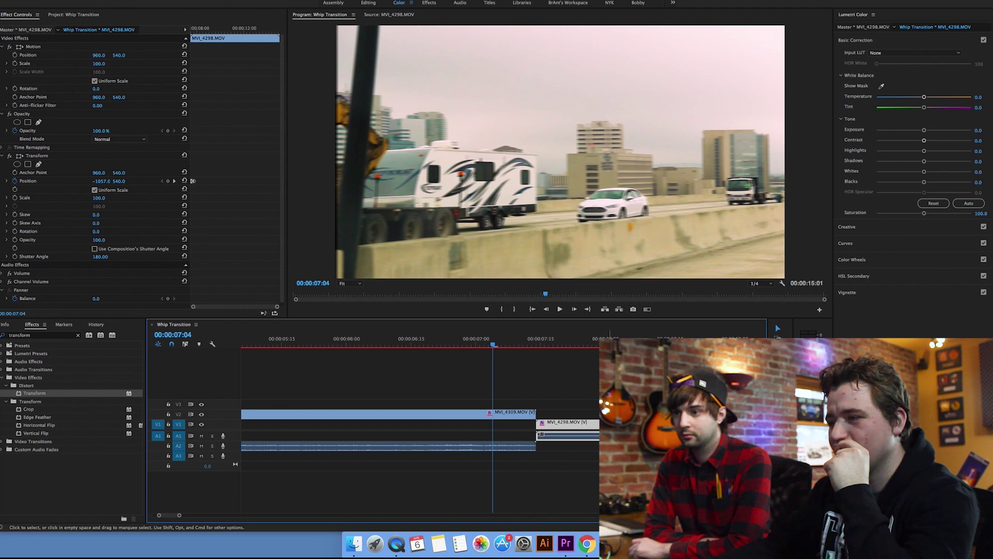
{"action": "left_click_drag", "start_coordinate": [614, 430], "coordinate": [569, 431]}
{"action": "left_click", "coordinate": [575, 372]}
Play the overlapped whip transition from before the cut to check the motion.
{"action": "key", "text": "minus"}
{"action": "key", "text": "space"}
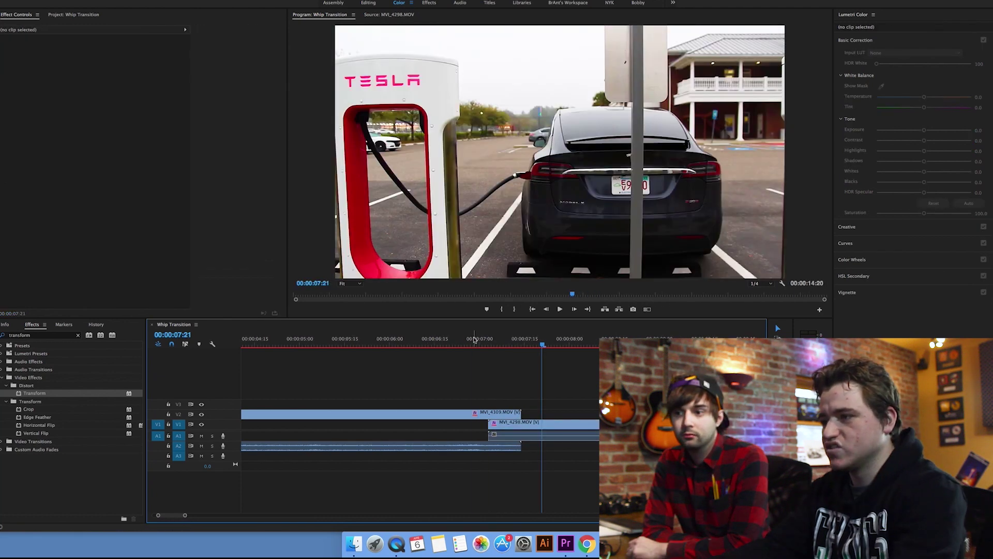
{"action": "left_click", "coordinate": [468, 343]}
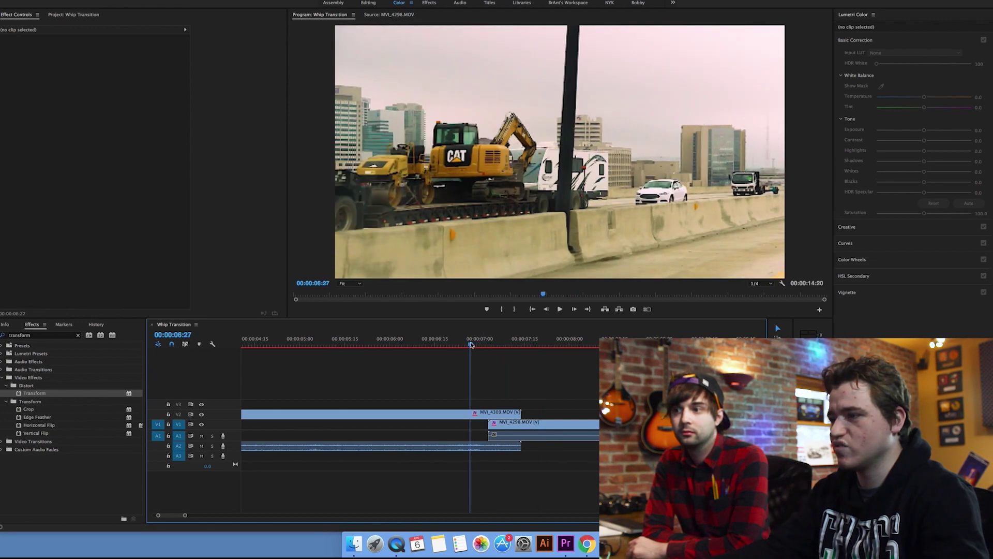
{"action": "left_click", "coordinate": [464, 342]}
{"action": "left_click", "coordinate": [435, 342]}
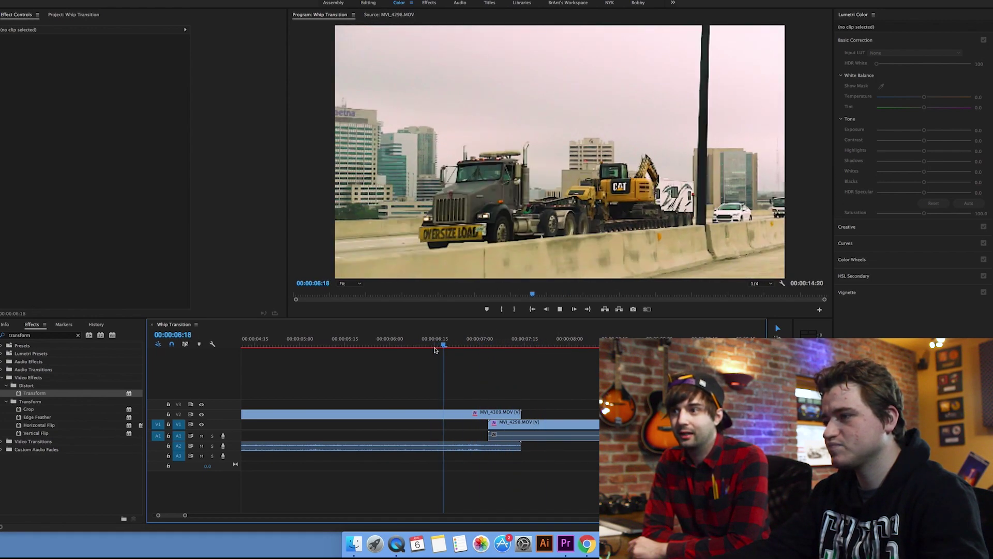
Stop playback and view the frames on either side of the clip overlap, at 00:00:07:17 and 00:00:07:01.
{"action": "key", "text": "space"}
{"action": "key", "text": "minus"}
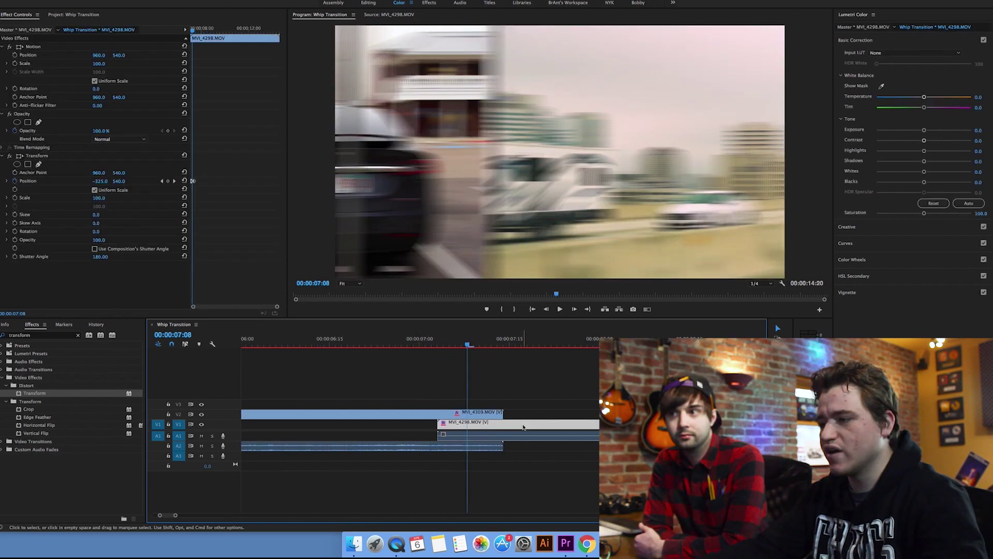
{"action": "left_click", "coordinate": [521, 343]}
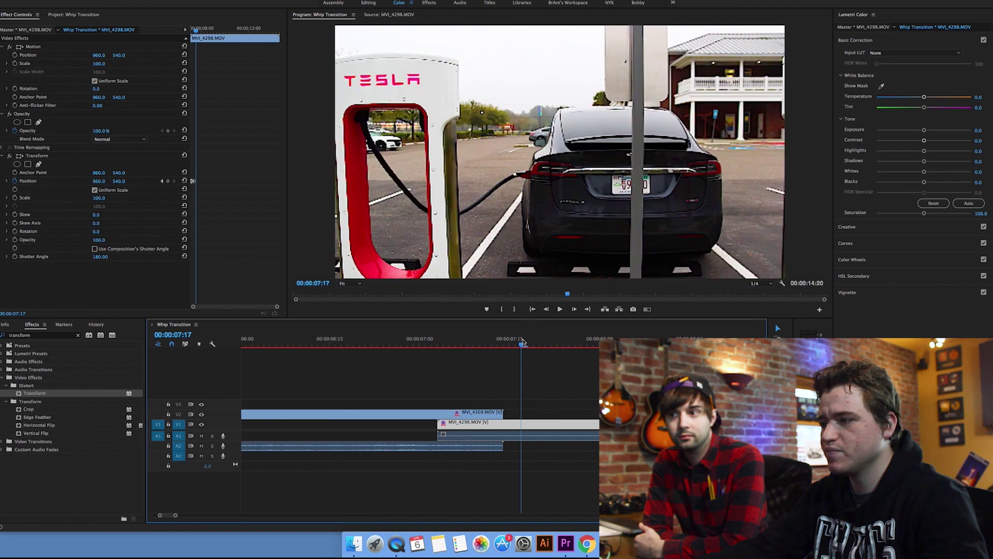
{"action": "left_click", "coordinate": [423, 347]}
Set up a preset named Whip A from MVI_4309.MOV's Transform effect, anchored to the out point, and cancel it without saving.
{"action": "left_click", "coordinate": [439, 414]}
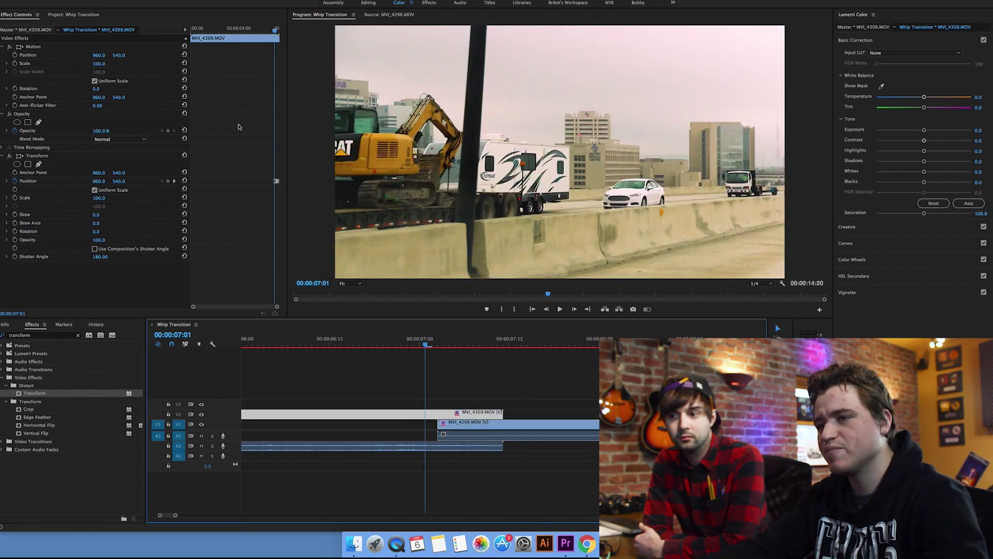
{"action": "left_click", "coordinate": [277, 182]}
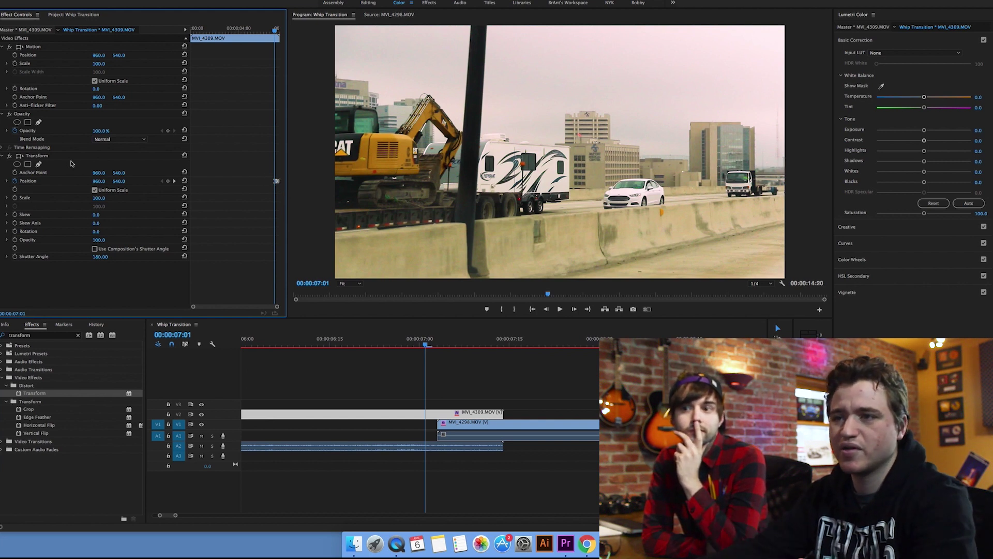
{"action": "right_click", "coordinate": [42, 158]}
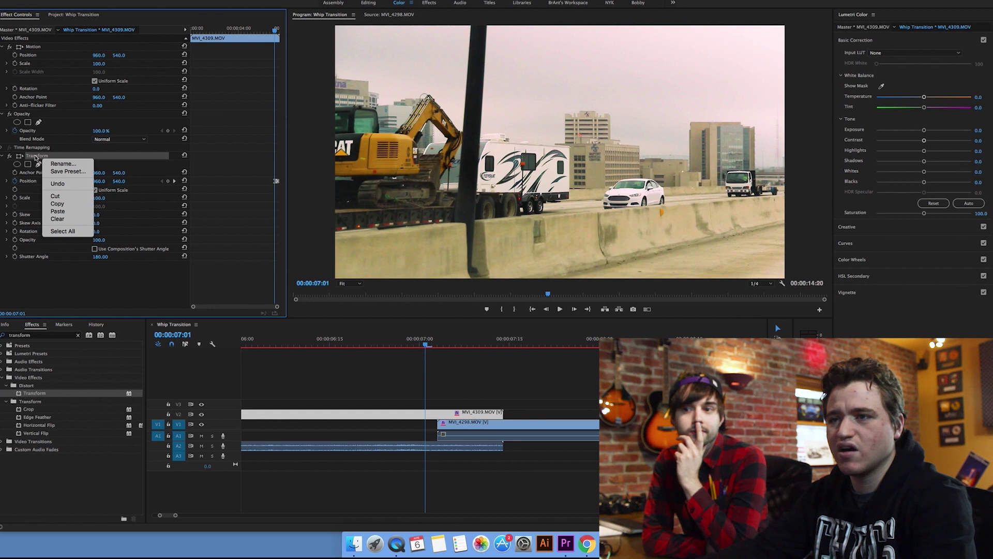
{"action": "left_click", "coordinate": [61, 172]}
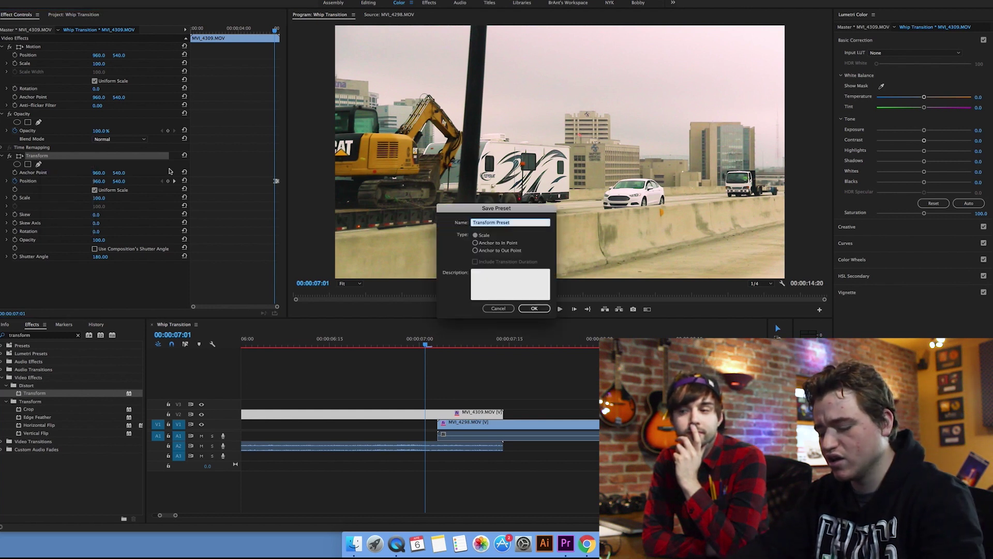
{"action": "type", "text": "whip A"}
{"action": "key", "text": "super+a"}
{"action": "type", "text": "Whip A"}
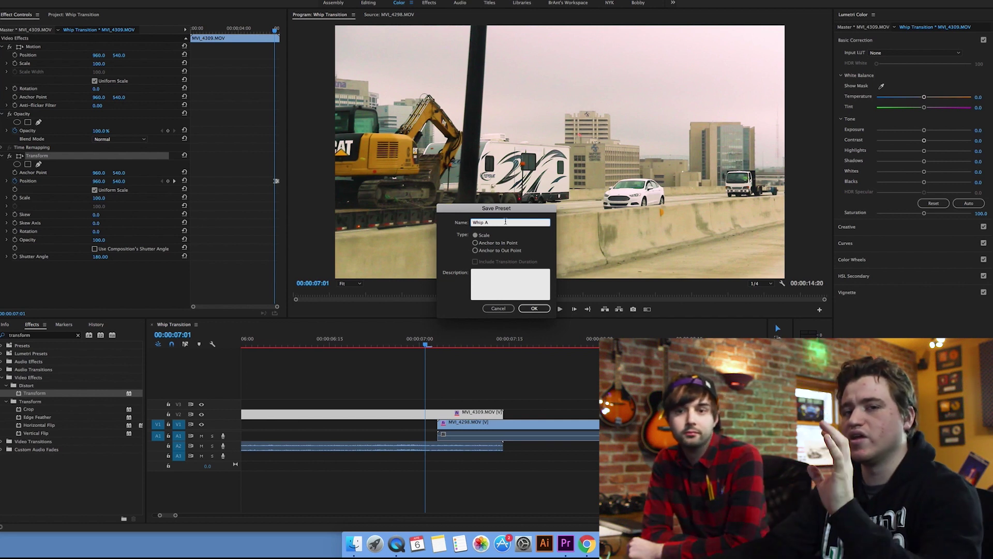
{"action": "left_click", "coordinate": [475, 250]}
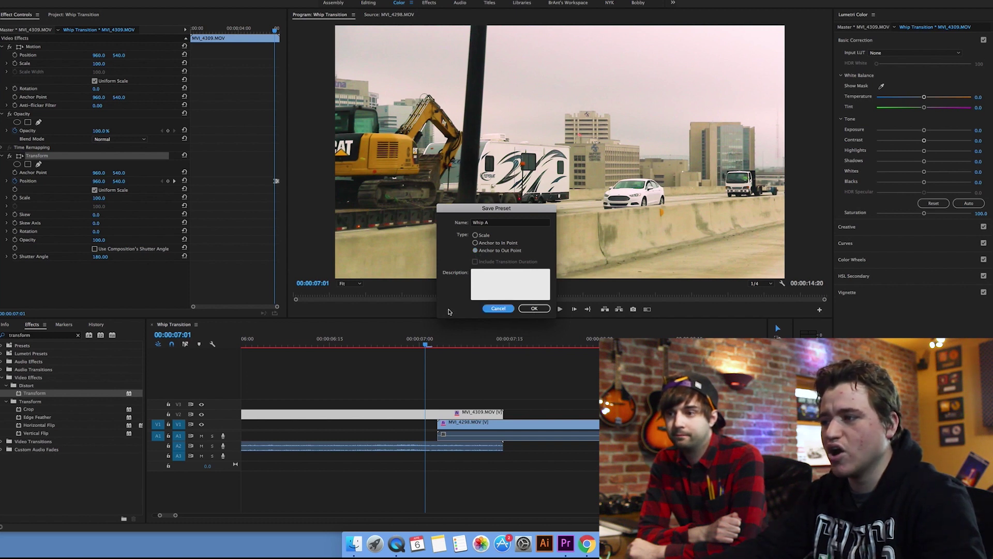
{"action": "left_click", "coordinate": [497, 310]}
{"action": "left_click", "coordinate": [475, 371]}
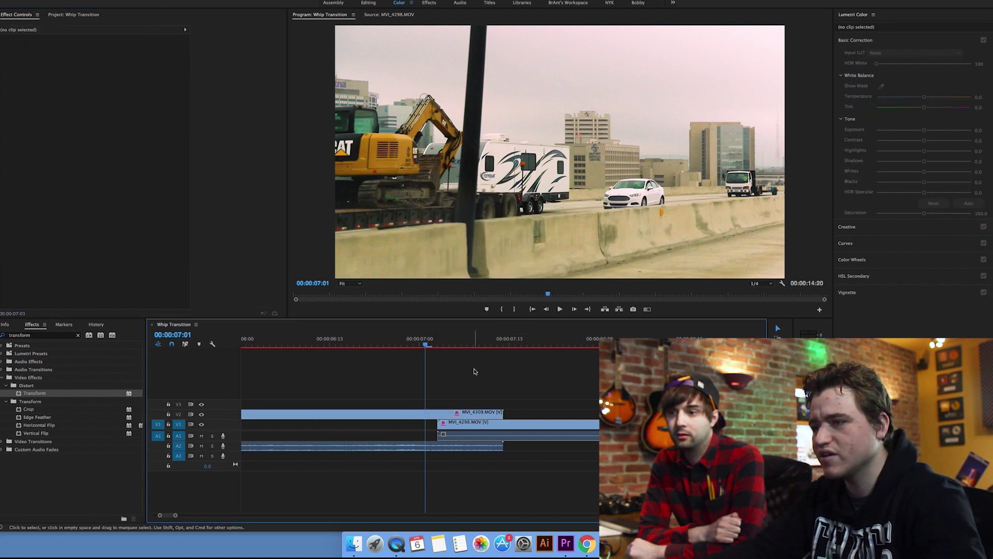
Set up a preset named Whip B from MVI_4298.MOV's Transform effect, anchored to the in point, and cancel it without saving.
{"action": "left_click", "coordinate": [541, 423]}
{"action": "left_click", "coordinate": [521, 343]}
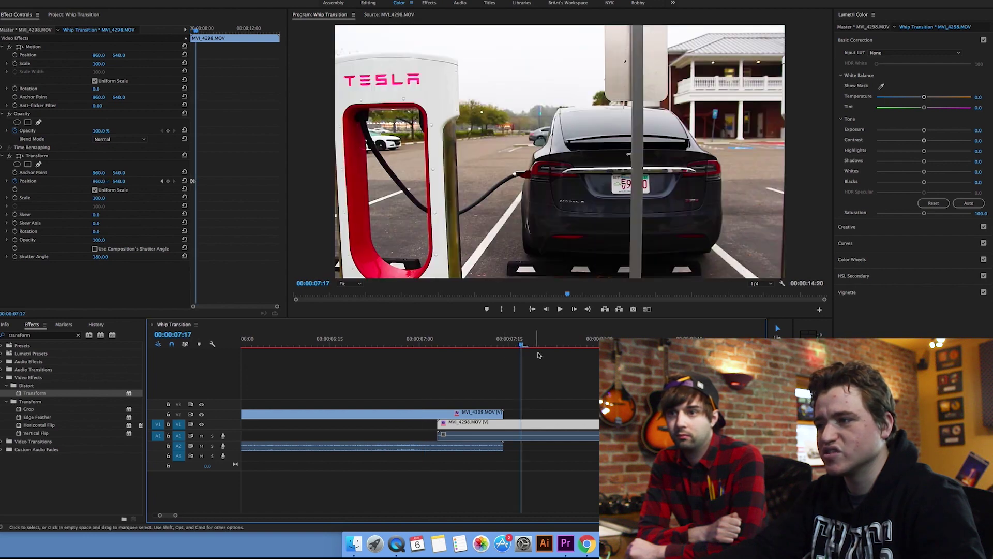
{"action": "right_click", "coordinate": [38, 159]}
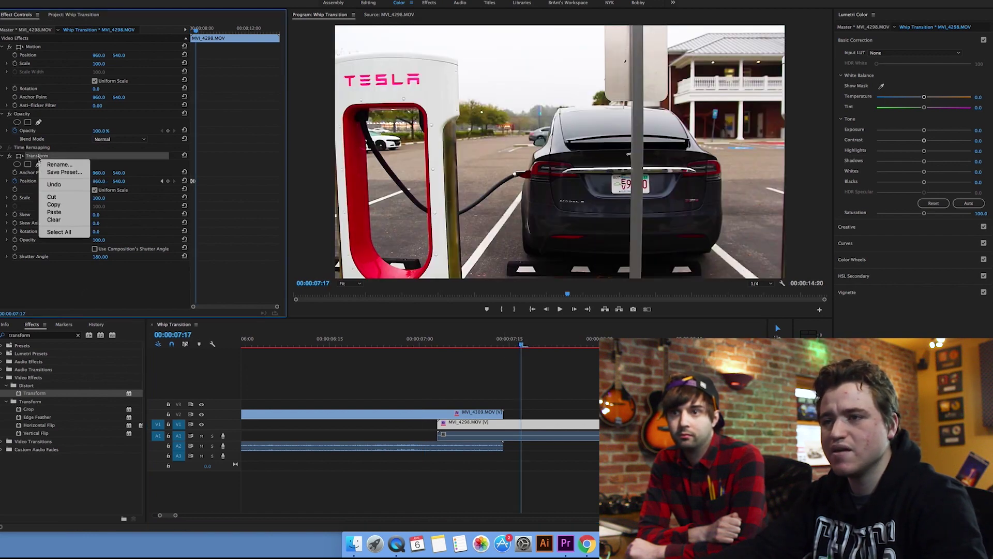
{"action": "left_click", "coordinate": [62, 172]}
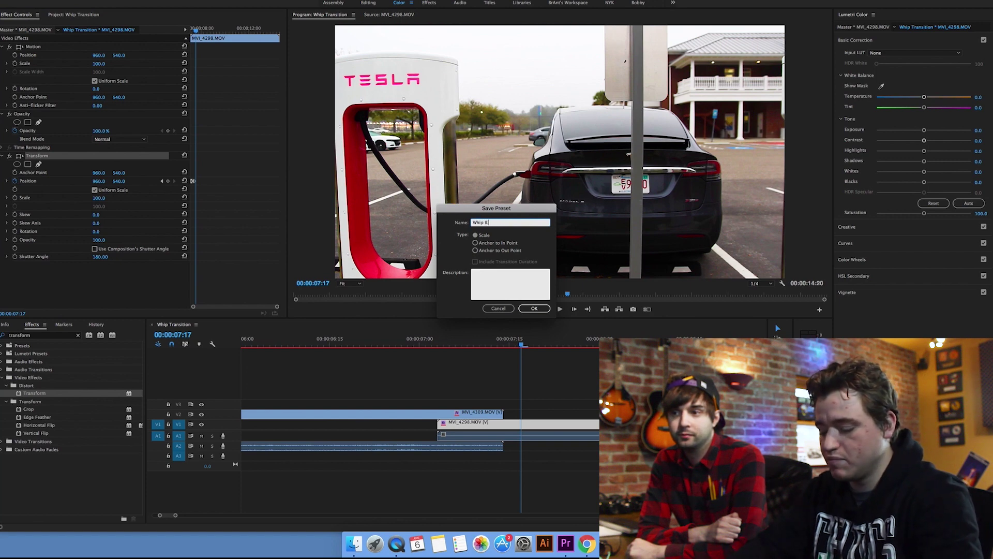
{"action": "left_click", "coordinate": [475, 243]}
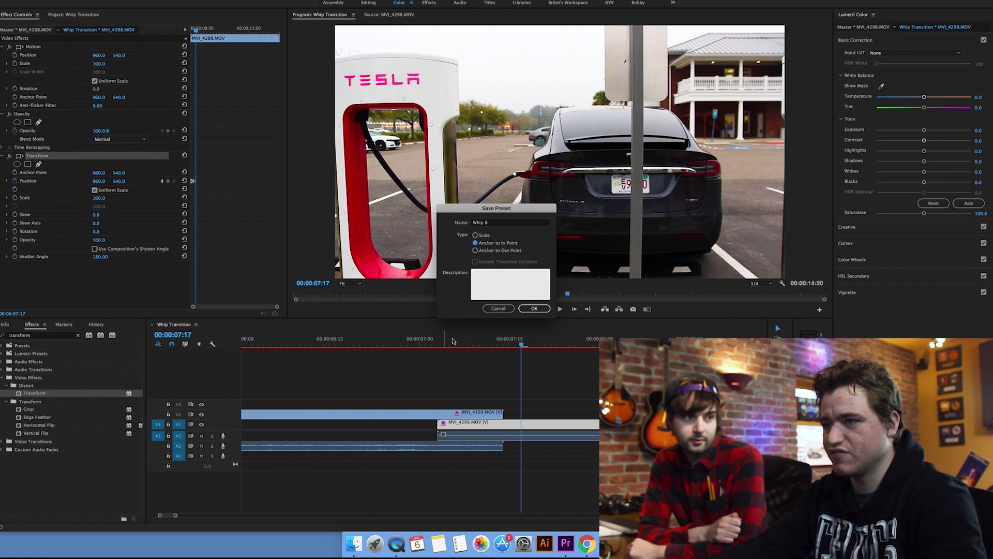
{"action": "left_click", "coordinate": [489, 308]}
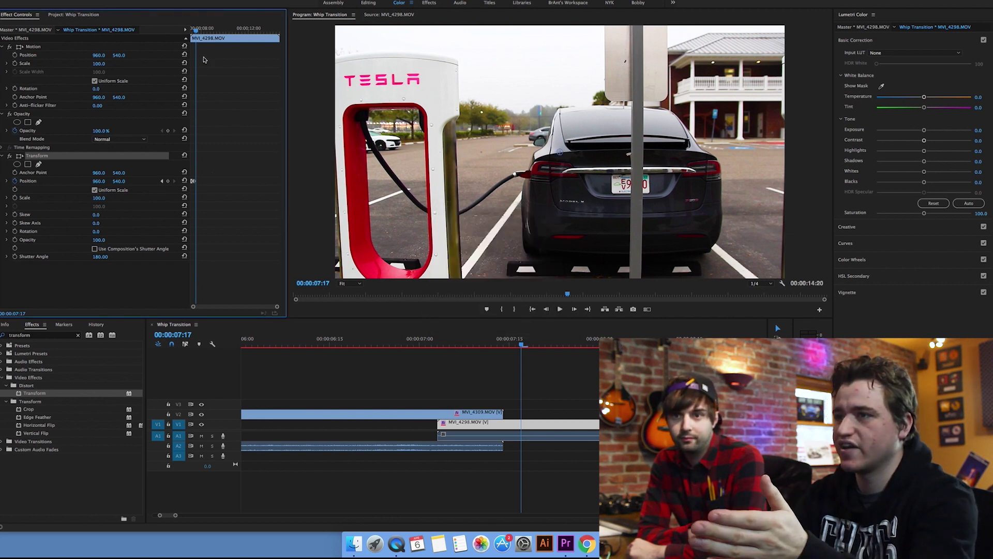